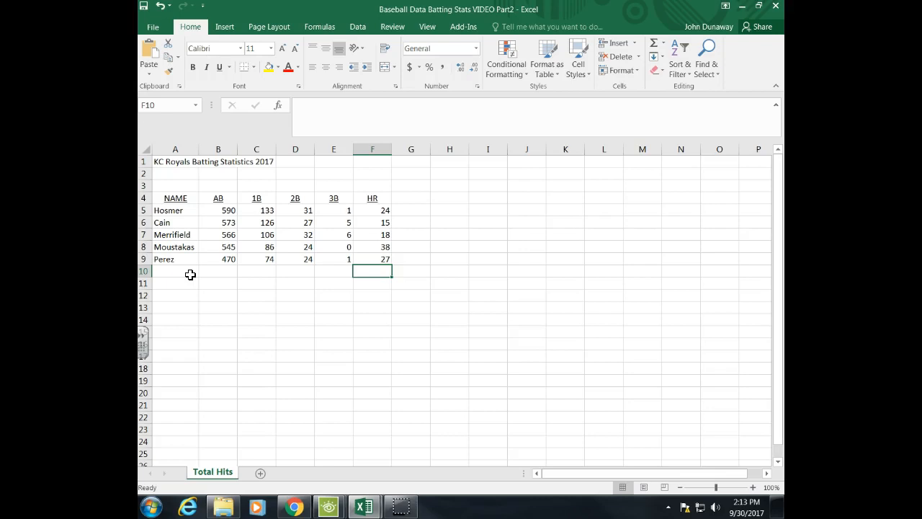
Step: Label cell A10 under the player names as TOTALS
{"action": "left_click", "coordinate": [190, 274]}
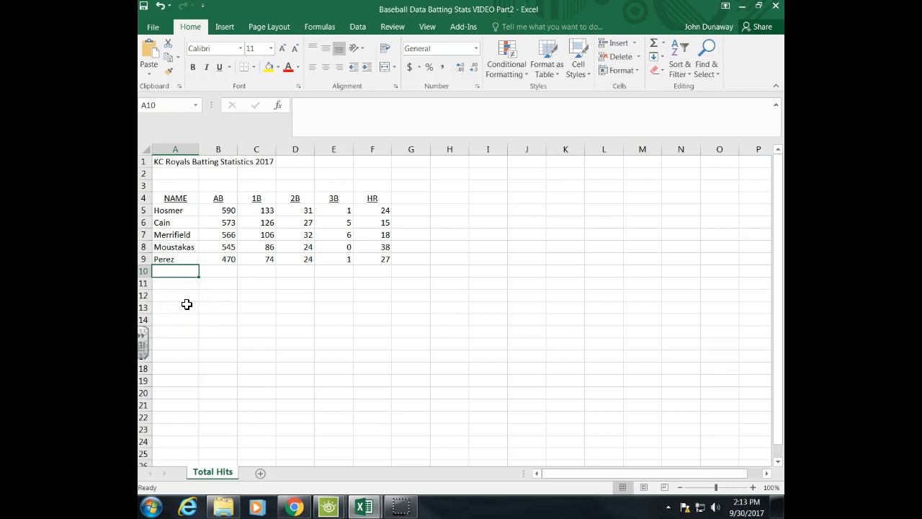
{"action": "type", "text": "T"}
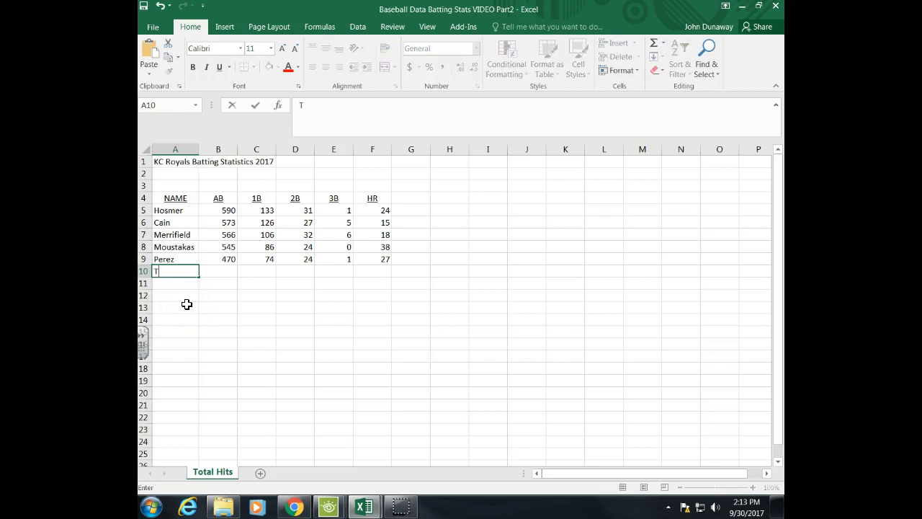
{"action": "type", "text": "OTALS"}
{"action": "key", "text": "Tab"}
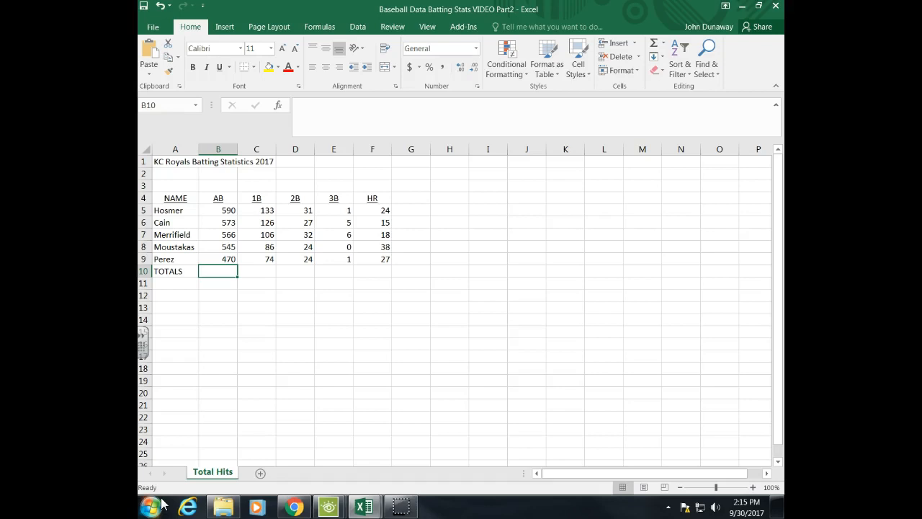
Step: Enter the formula =SUM(B5:B9) in cell B10 to total the AB column
{"action": "double_click", "coordinate": [219, 272]}
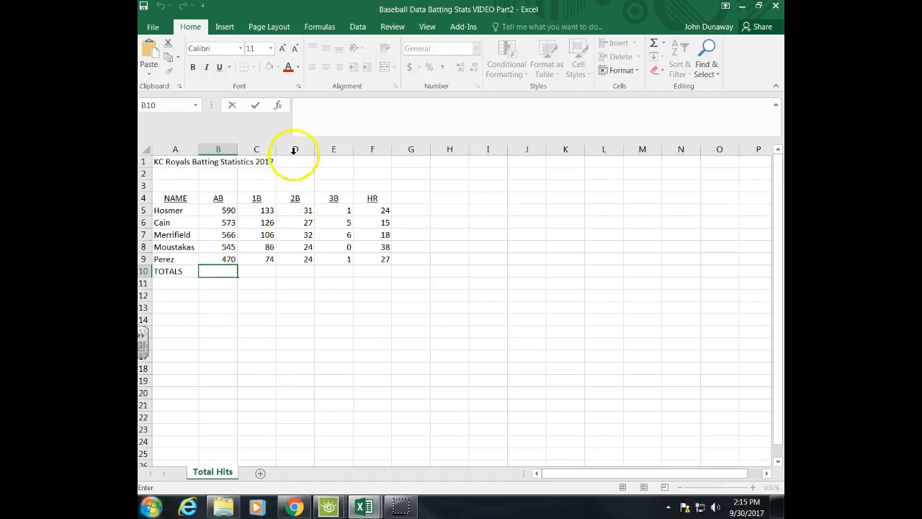
{"action": "left_click", "coordinate": [325, 110]}
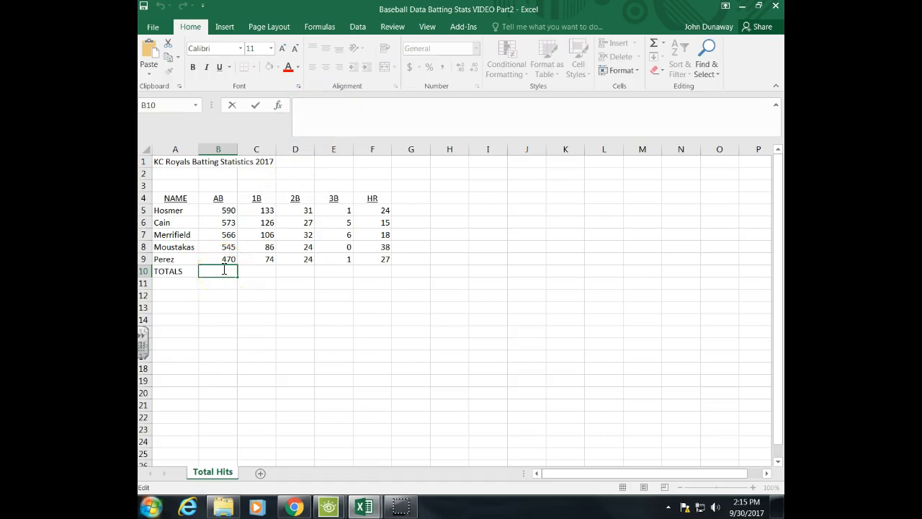
{"action": "type", "text": "="}
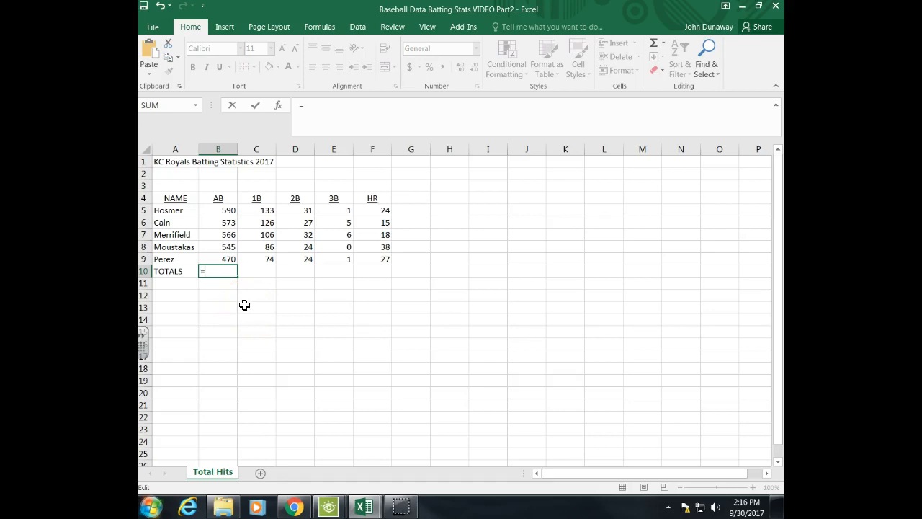
{"action": "type", "text": "sum"}
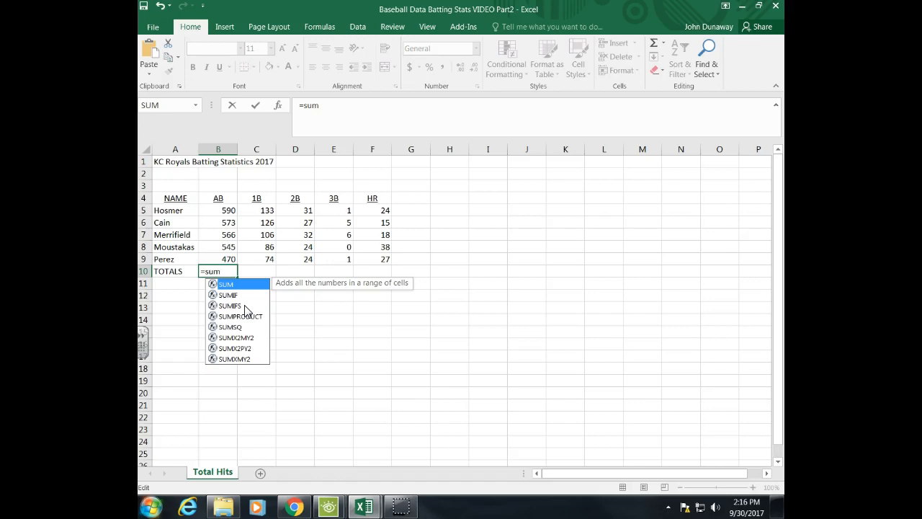
{"action": "type", "text": "("}
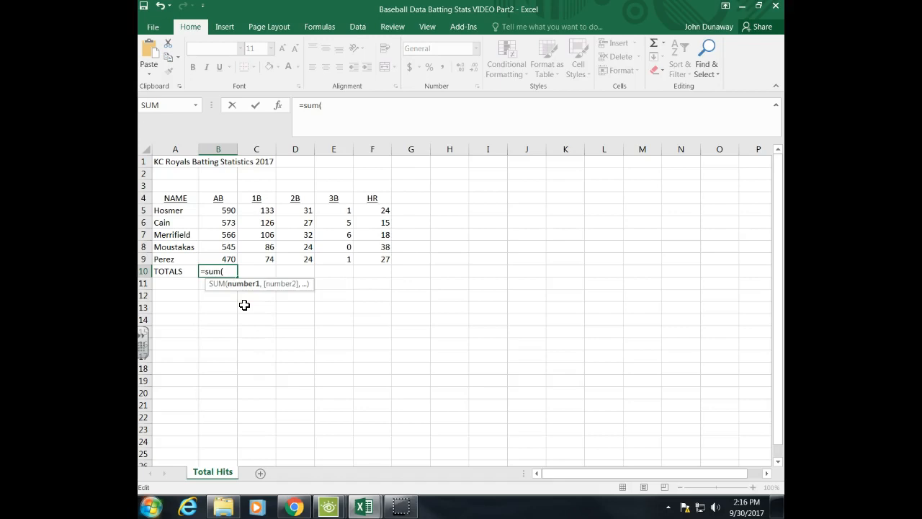
{"action": "left_click", "coordinate": [226, 211]}
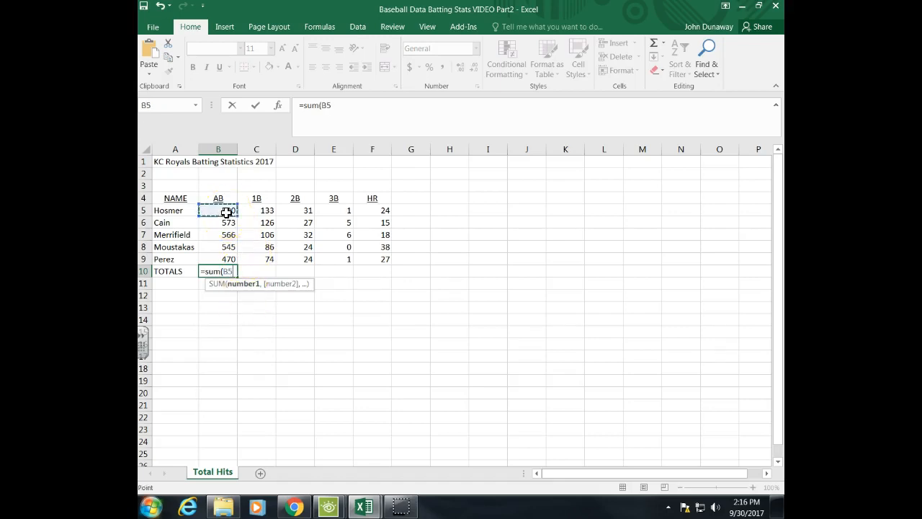
{"action": "left_click_drag", "start_coordinate": [226, 215], "coordinate": [229, 236]}
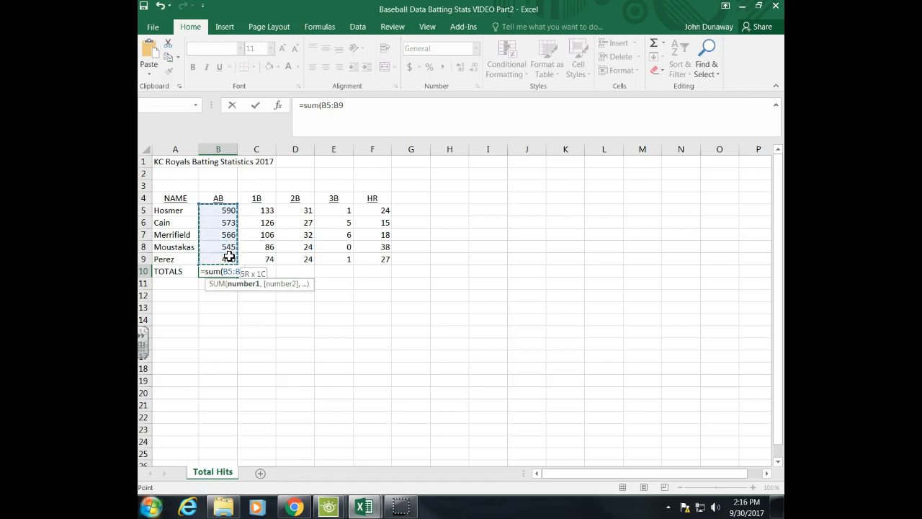
{"action": "left_click_drag", "start_coordinate": [229, 257], "coordinate": [229, 257]}
{"action": "type", "text": ")"}
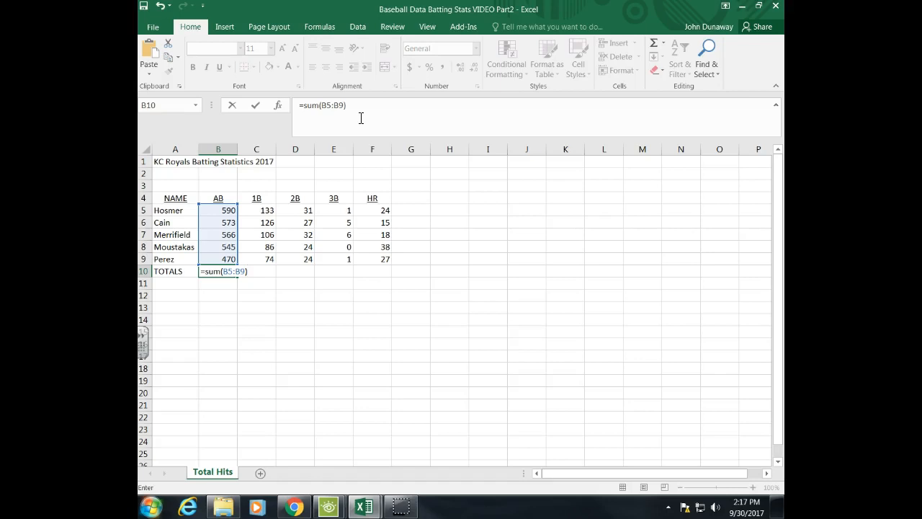
{"action": "key", "text": "Return"}
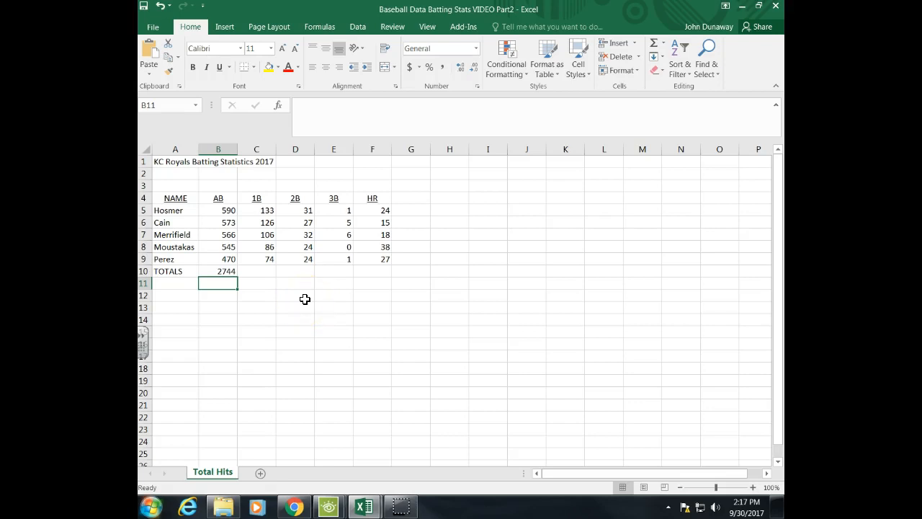
Step: Total the 1B column in cell C10 with AutoSum over the range C5:C9
{"action": "key", "text": "Up"}
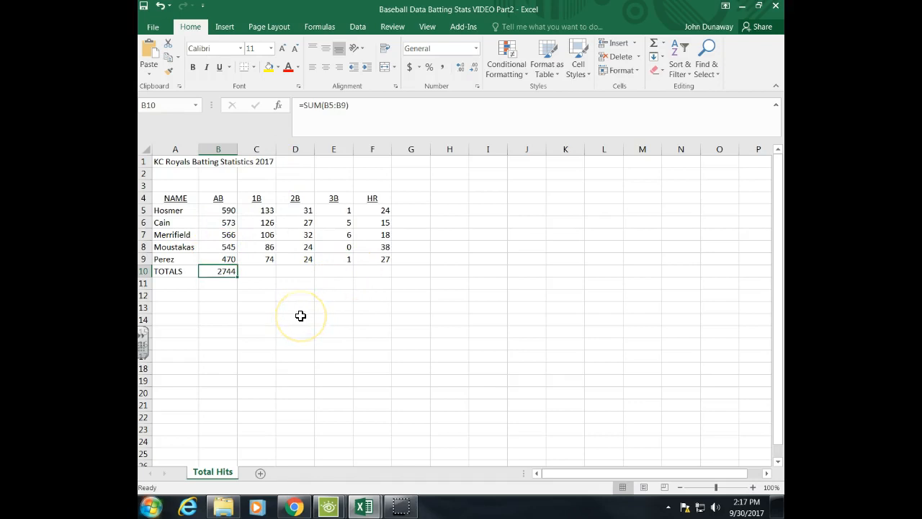
{"action": "key", "text": "Right"}
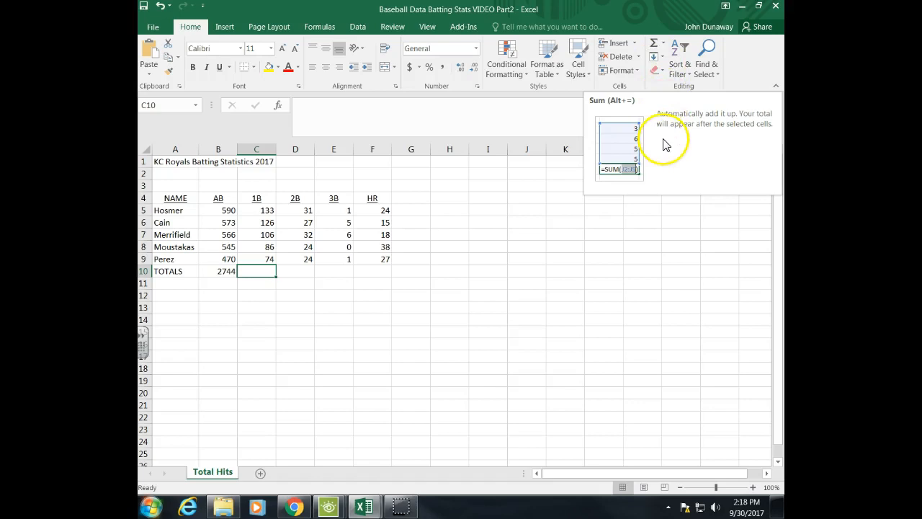
{"action": "left_click", "coordinate": [652, 45]}
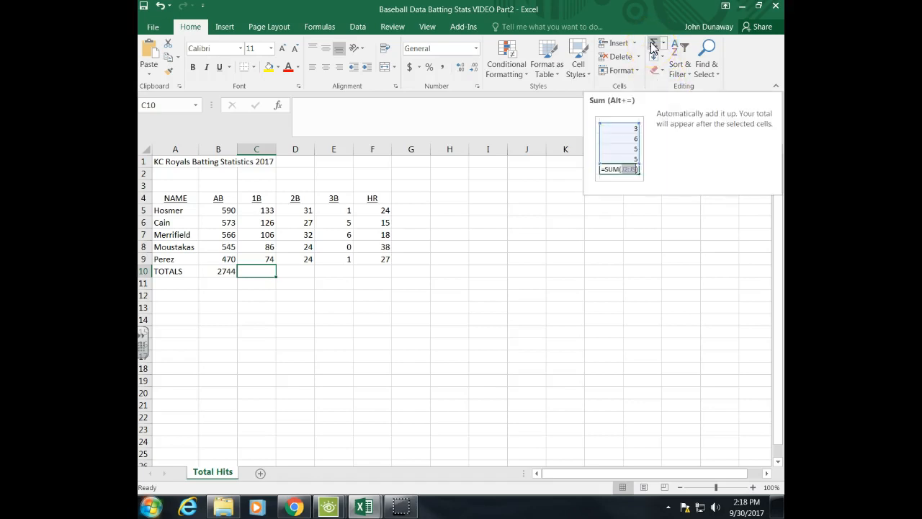
{"action": "left_click", "coordinate": [652, 44]}
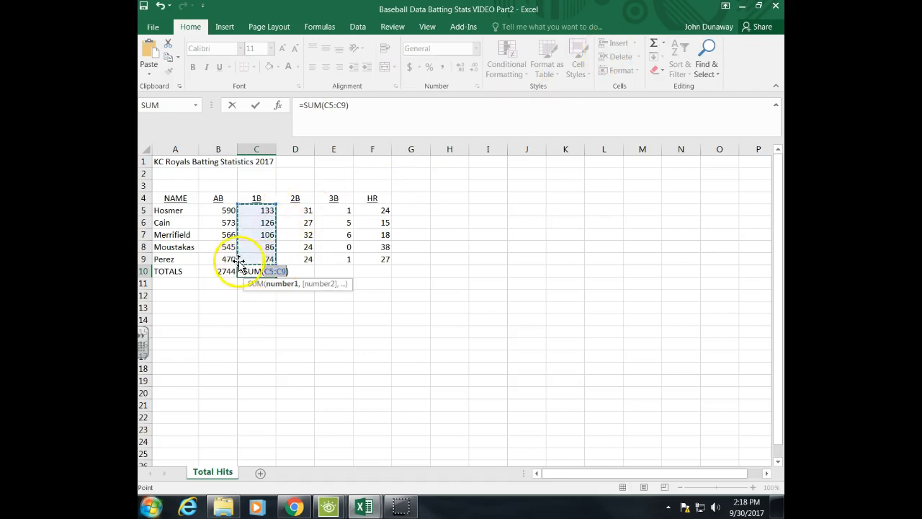
{"action": "left_click", "coordinate": [275, 203]}
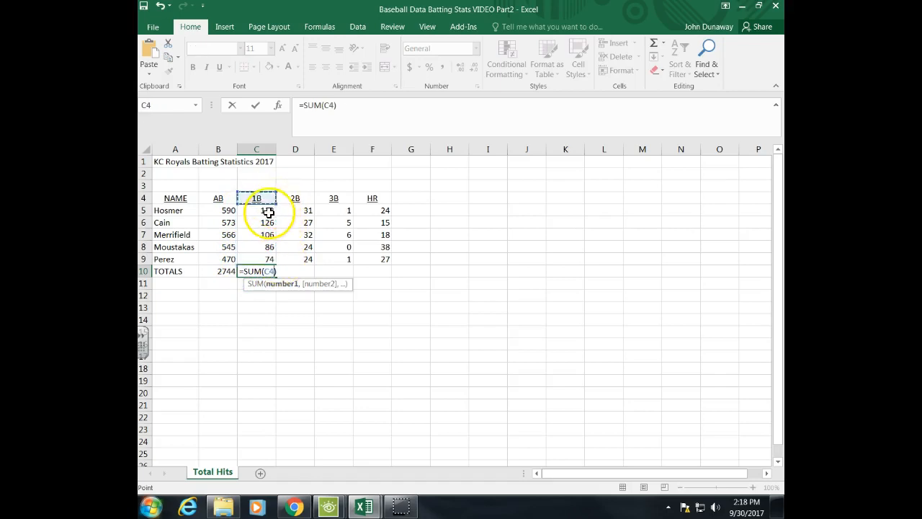
{"action": "left_click_drag", "start_coordinate": [275, 220], "coordinate": [274, 238]}
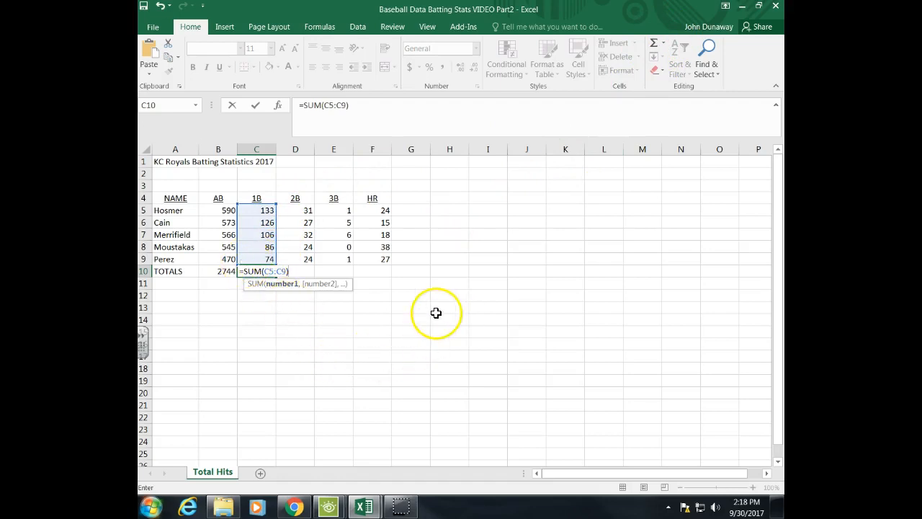
{"action": "key", "text": "Return"}
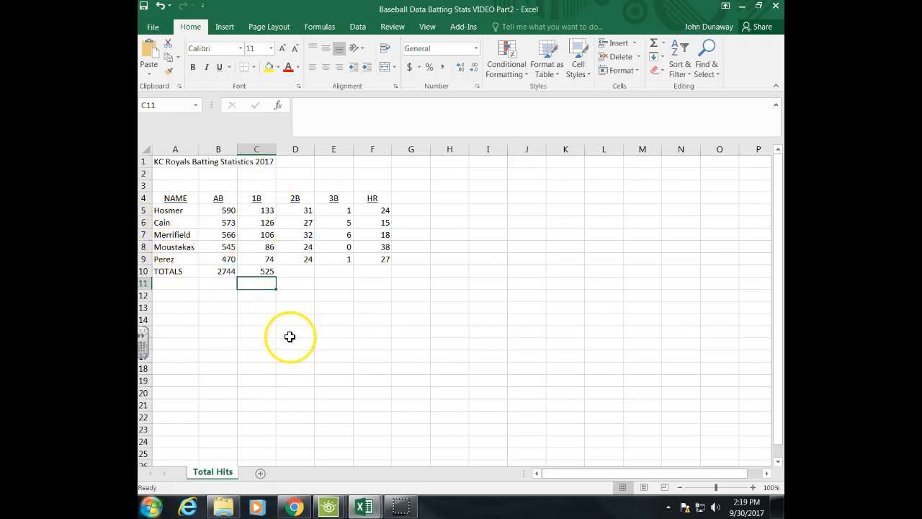
Step: Total the 2B column in D10 with AutoSum over D5:D9 and fill the formula across through F10
{"action": "left_click", "coordinate": [296, 273]}
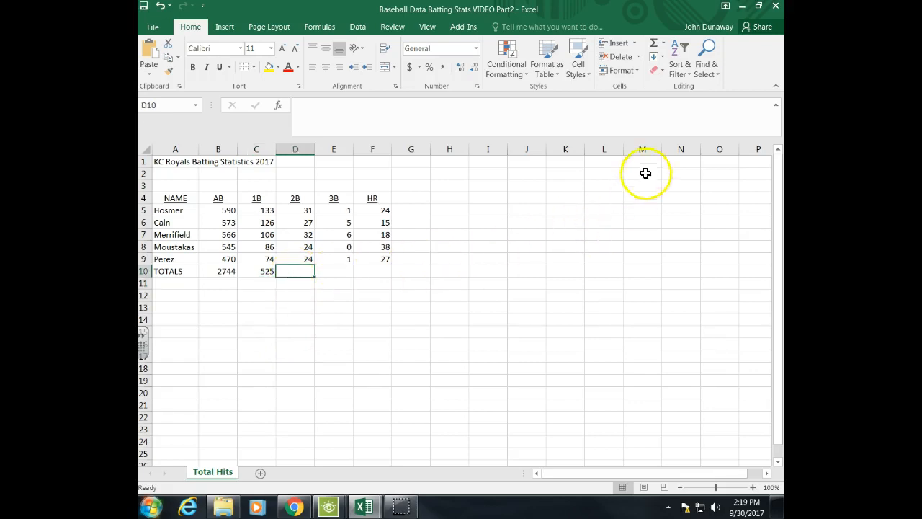
{"action": "left_click", "coordinate": [656, 47]}
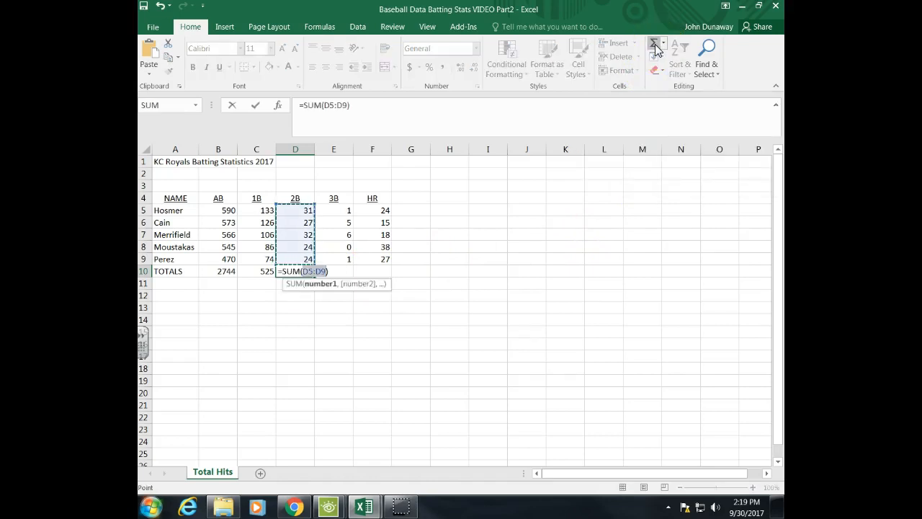
{"action": "key", "text": "Return"}
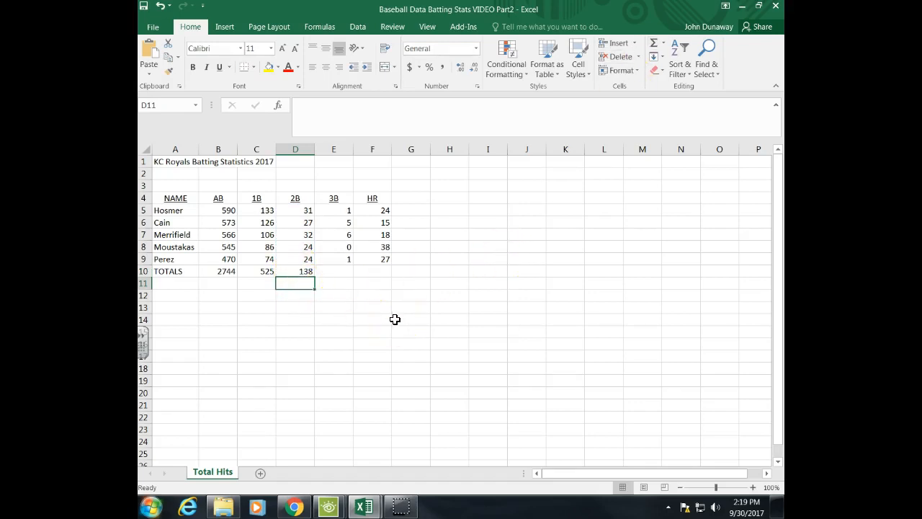
{"action": "key", "text": "Up"}
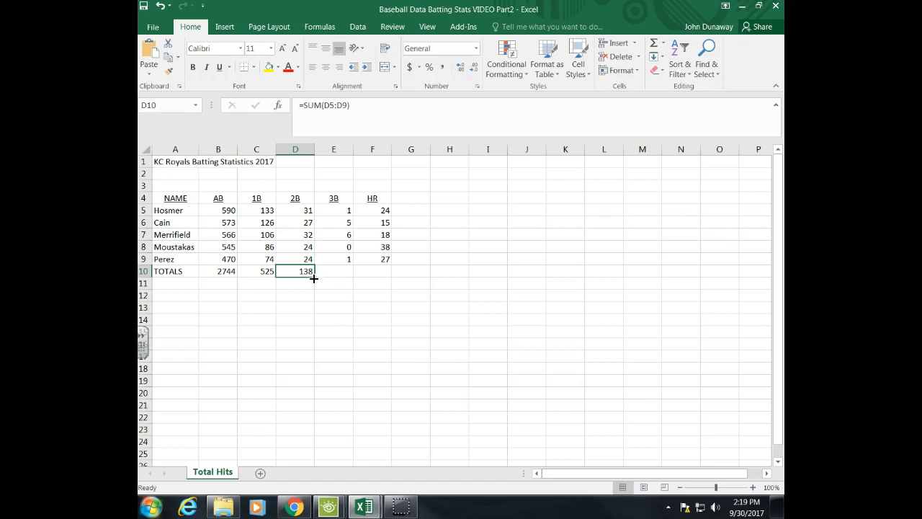
{"action": "left_click_drag", "start_coordinate": [314, 277], "coordinate": [378, 278]}
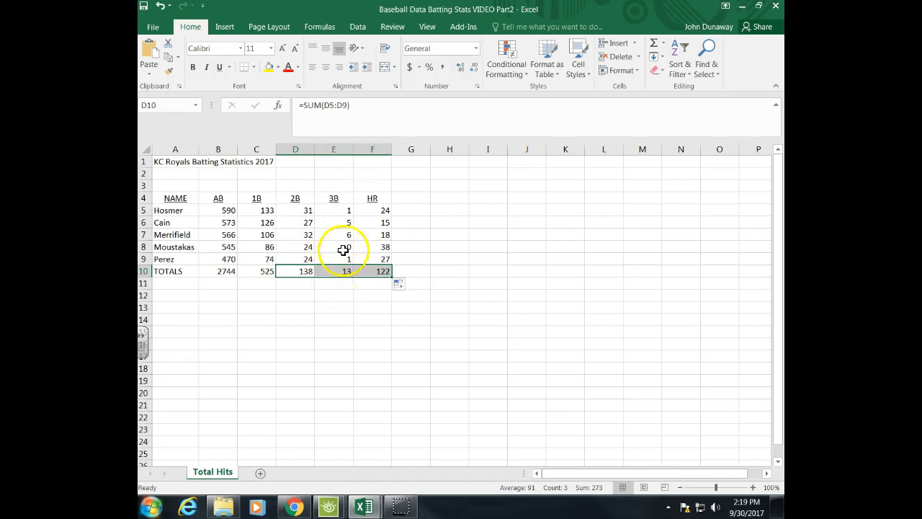
{"action": "left_click", "coordinate": [377, 305]}
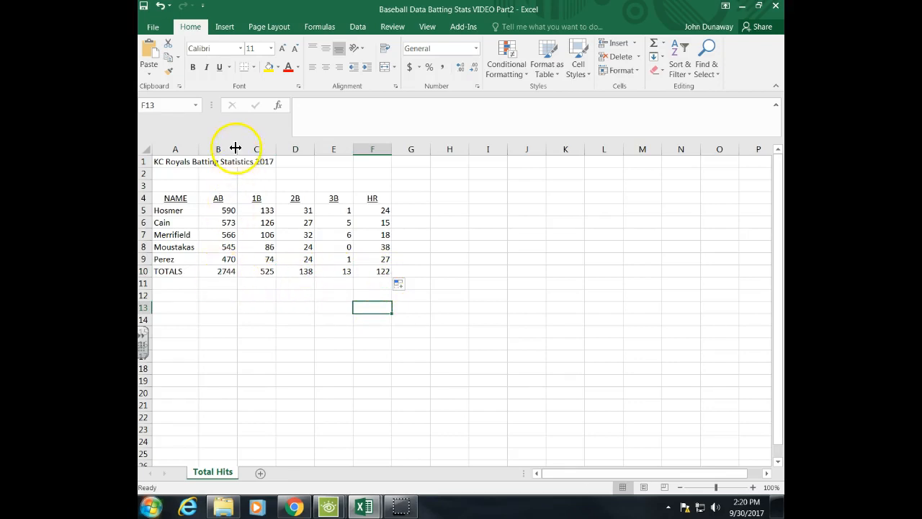
Step: Clear the totals in cells C10 through F10, keeping only the AB total
{"action": "left_click", "coordinate": [256, 271]}
{"action": "left_click_drag", "start_coordinate": [257, 270], "coordinate": [380, 280]}
{"action": "key", "text": "Delete"}
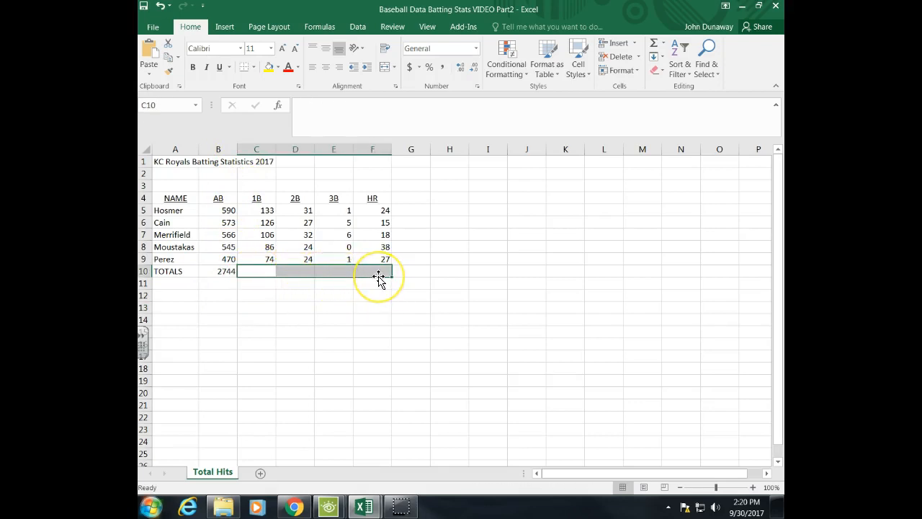
{"action": "left_click", "coordinate": [306, 308]}
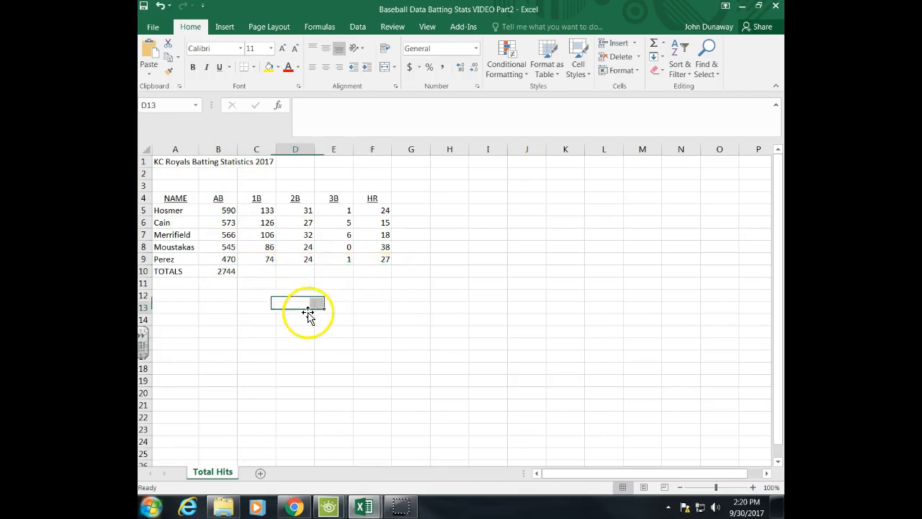
Step: Fill the AB total formula from B10 across the TOTALS row through F10
{"action": "left_click", "coordinate": [227, 274]}
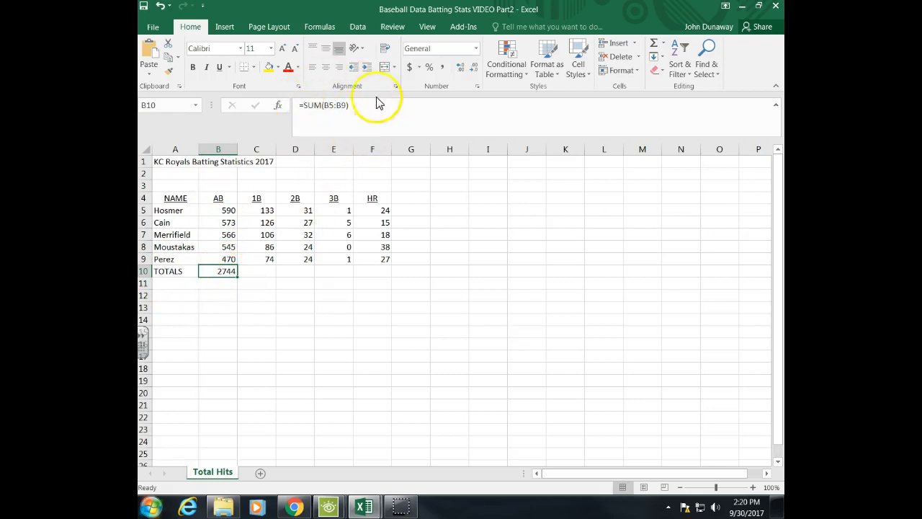
{"action": "left_click_drag", "start_coordinate": [237, 276], "coordinate": [380, 279]}
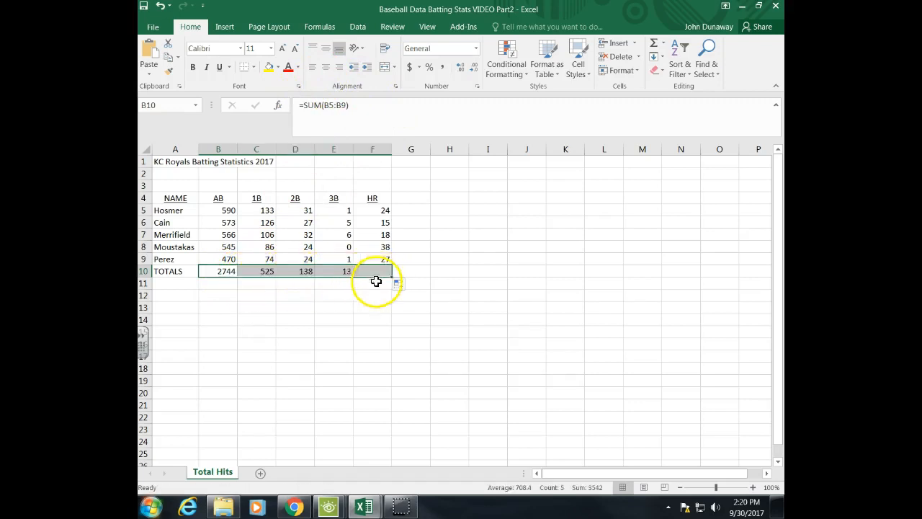
{"action": "left_click", "coordinate": [299, 296]}
Step: Check the cell ranges used by the copied SUM formulas in C10, D10 and E10
{"action": "left_click", "coordinate": [256, 284]}
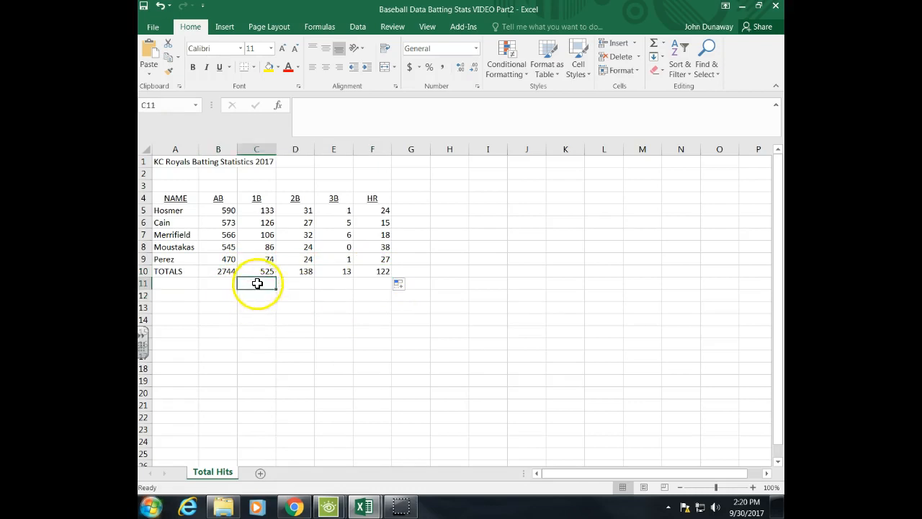
{"action": "left_click", "coordinate": [262, 272]}
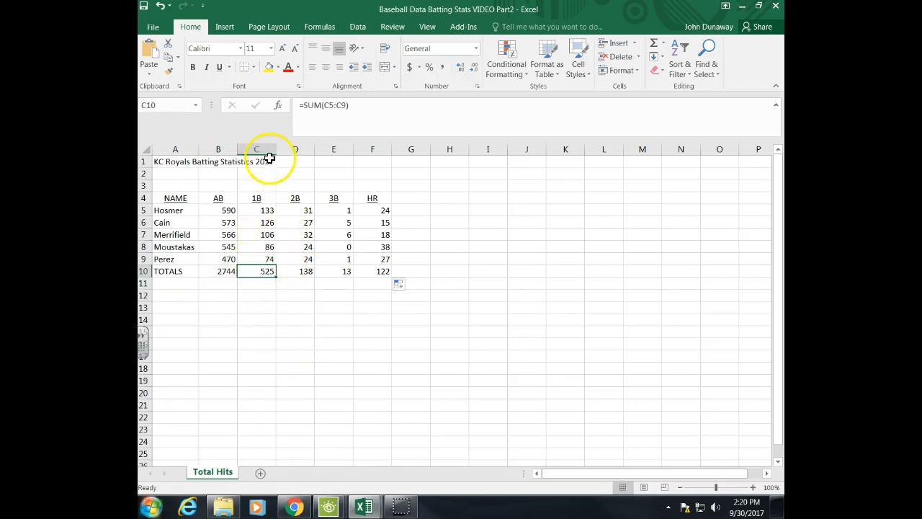
{"action": "left_click", "coordinate": [325, 106]}
{"action": "left_click_drag", "start_coordinate": [324, 106], "coordinate": [348, 106]}
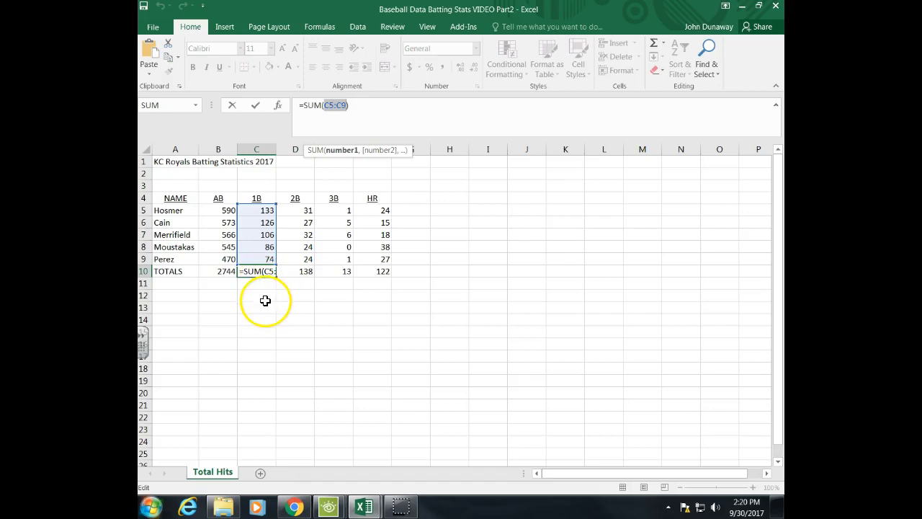
{"action": "key", "text": "Escape"}
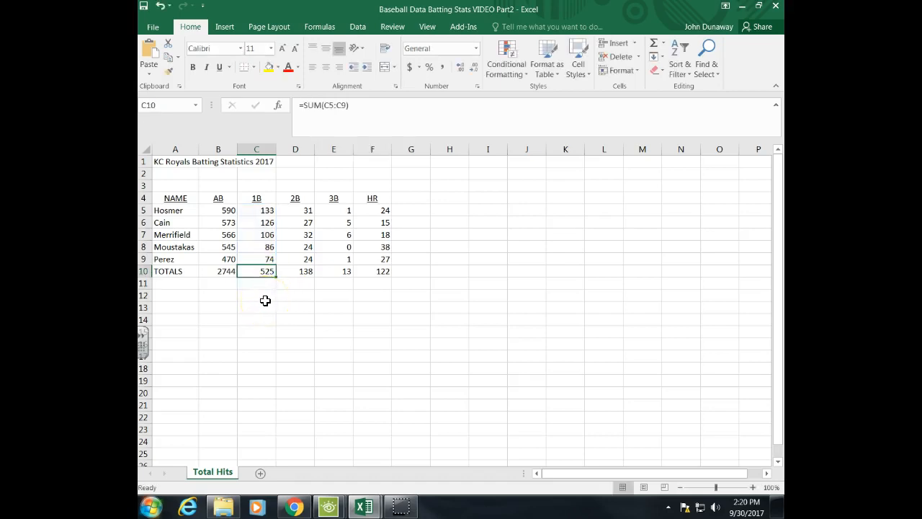
{"action": "key", "text": "Right"}
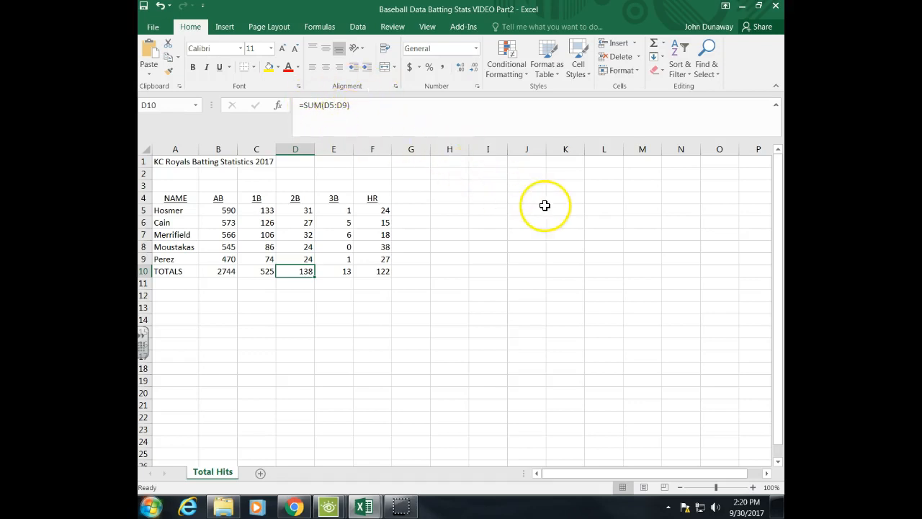
{"action": "key", "text": "Right"}
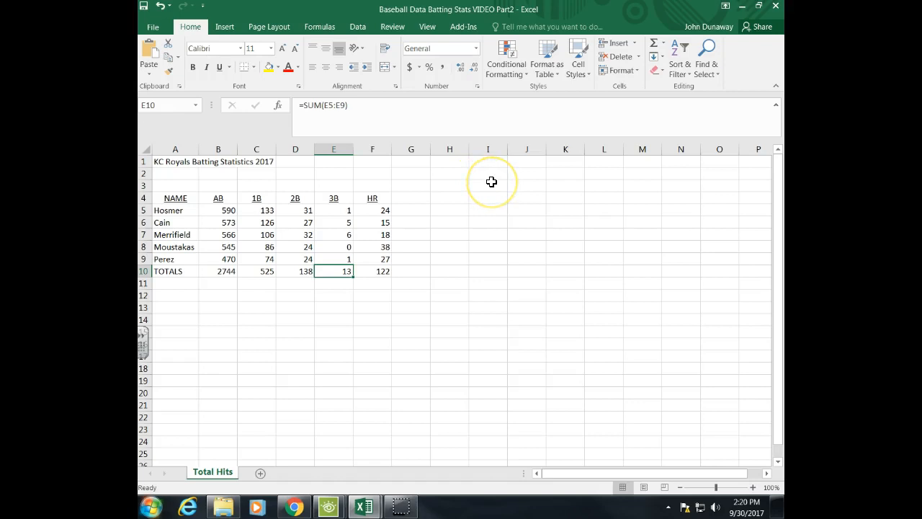
Step: Check the cell range used by the copied SUM formula in F10
{"action": "key", "text": "Right"}
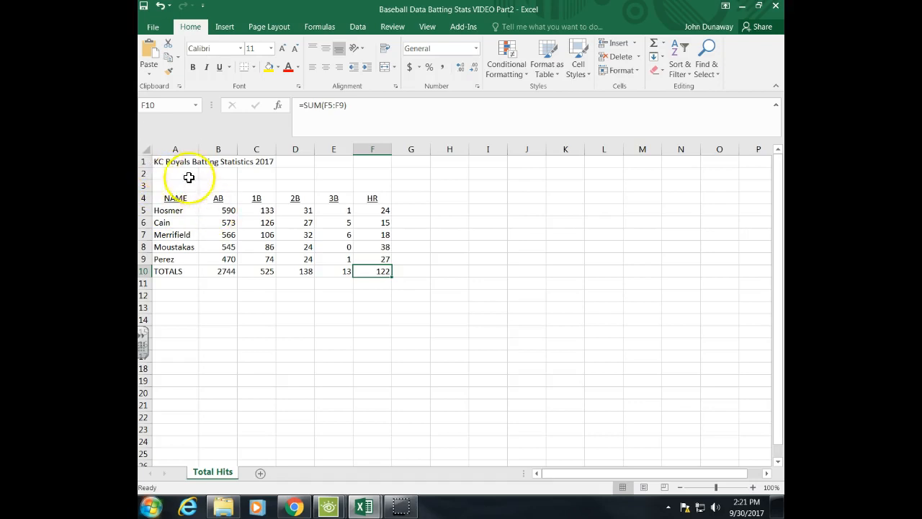
Step: Set the font size of the title row, row 1, to 24
{"action": "left_click", "coordinate": [147, 161]}
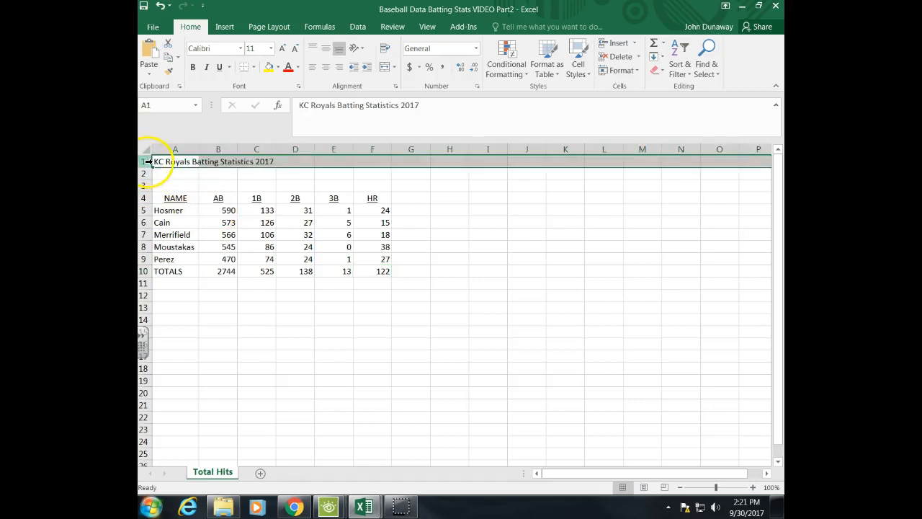
{"action": "left_click", "coordinate": [271, 48]}
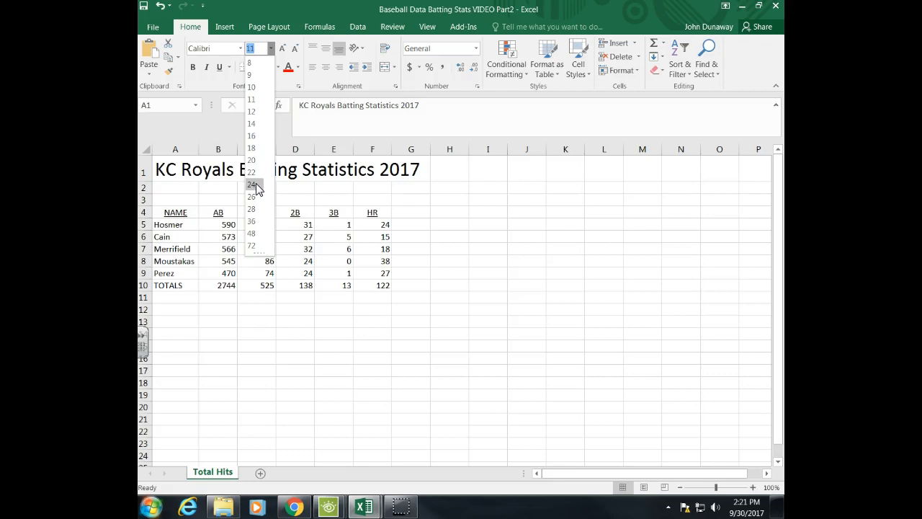
{"action": "left_click", "coordinate": [253, 184]}
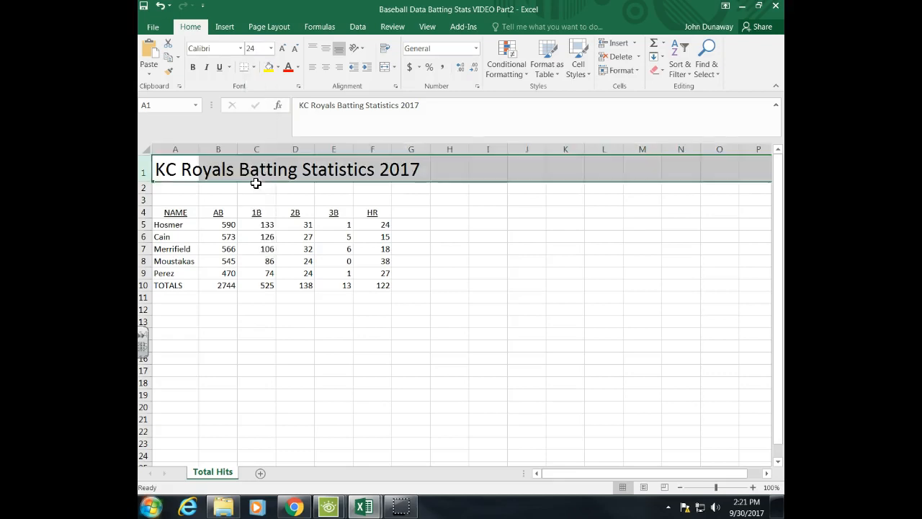
Step: Inspect the full title text stored in cell A1 without changing it
{"action": "left_click", "coordinate": [175, 170]}
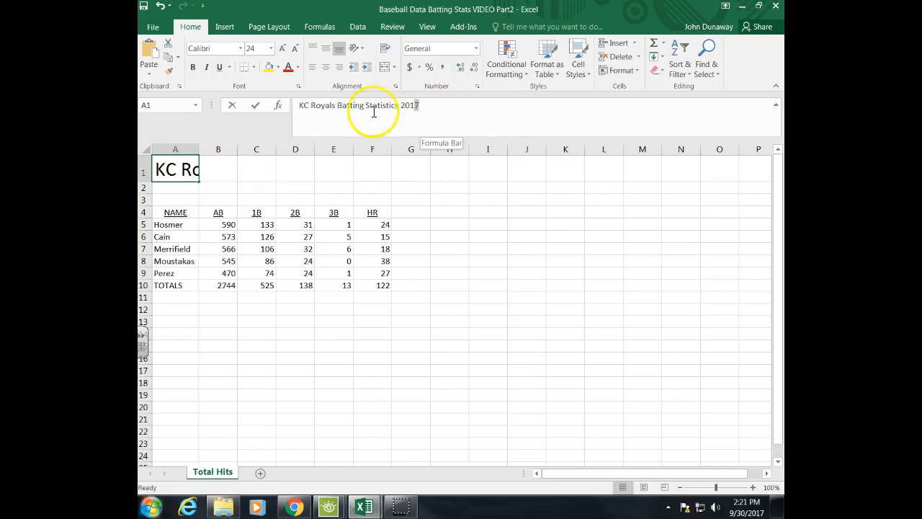
{"action": "left_click_drag", "start_coordinate": [389, 108], "coordinate": [295, 107]}
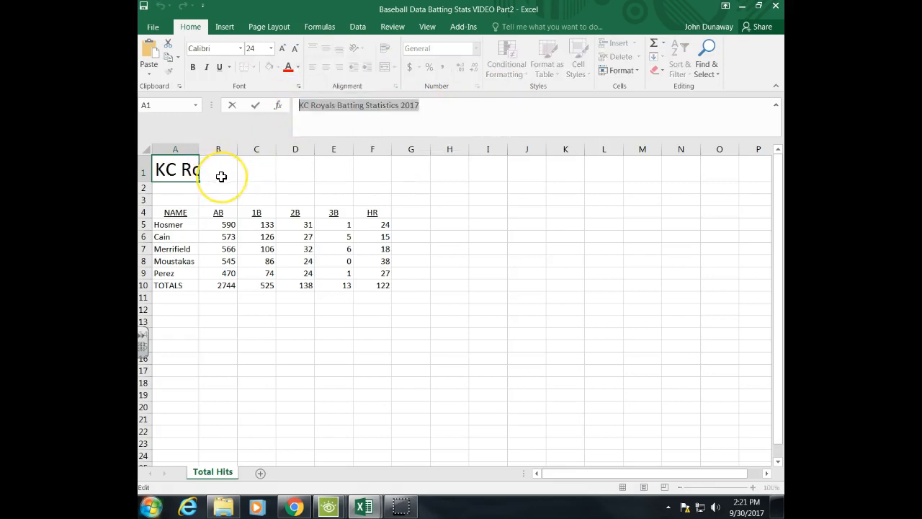
{"action": "key", "text": "Return"}
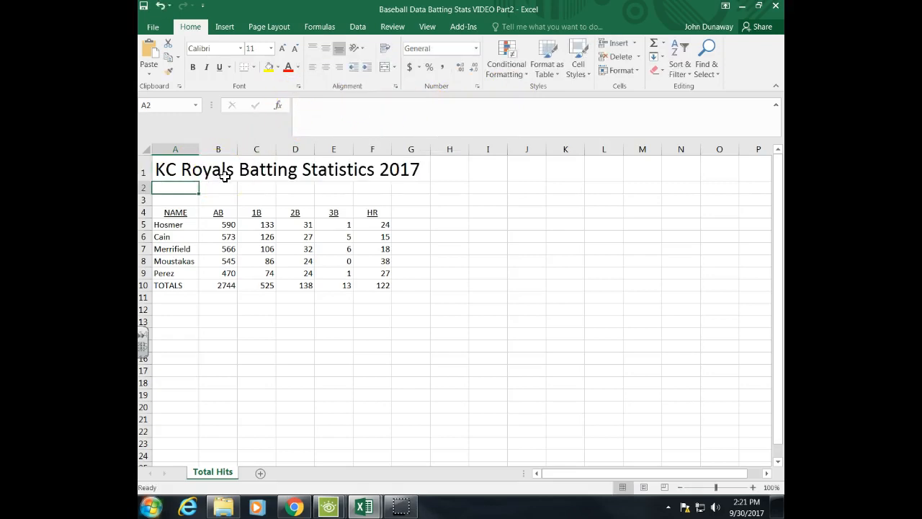
Step: Color the title in A1 bright blue using a shade from the extended standard colors palette
{"action": "left_click", "coordinate": [187, 166]}
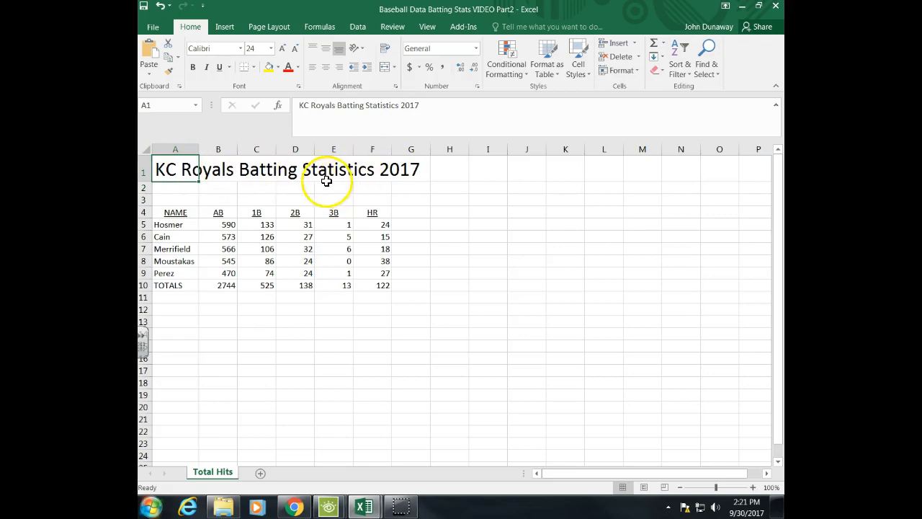
{"action": "left_click", "coordinate": [298, 67]}
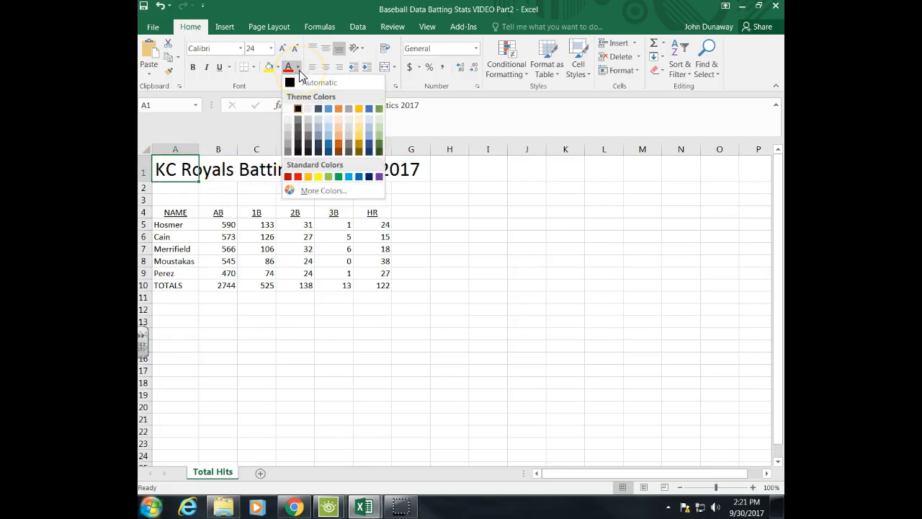
{"action": "left_click", "coordinate": [328, 147]}
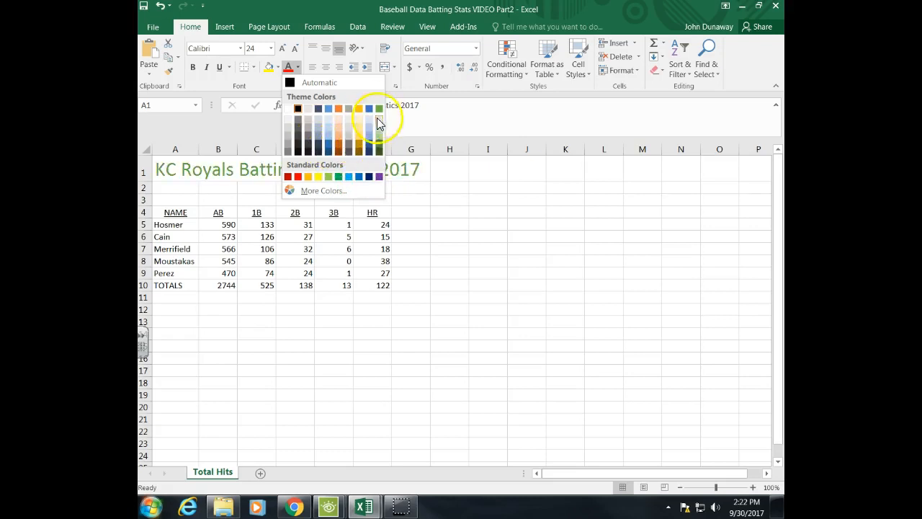
{"action": "left_click", "coordinate": [340, 193]}
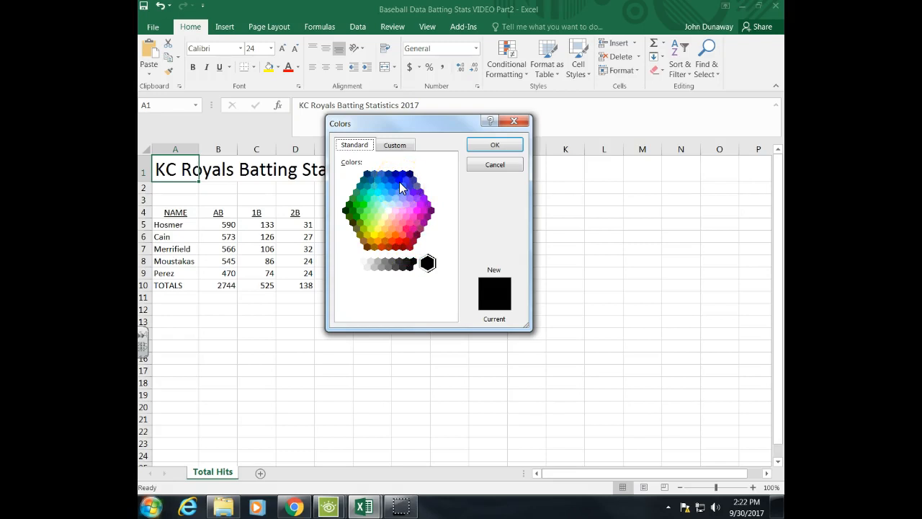
{"action": "left_click", "coordinate": [399, 181]}
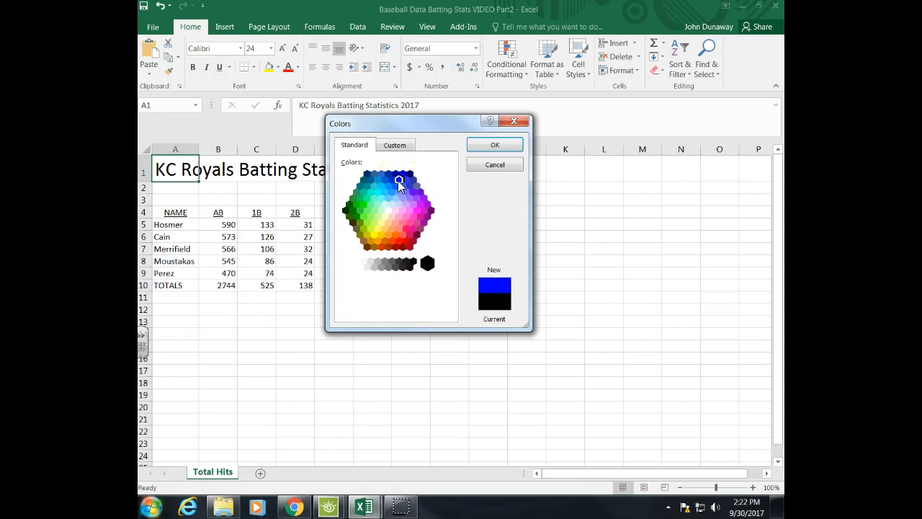
{"action": "left_click", "coordinate": [395, 188]}
{"action": "left_click", "coordinate": [397, 180]}
{"action": "left_click", "coordinate": [496, 147]}
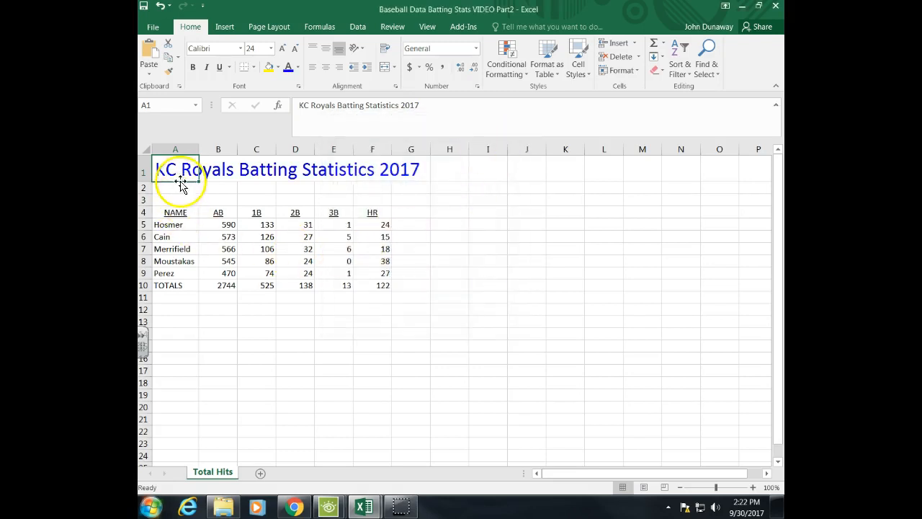
{"action": "left_click", "coordinate": [298, 67]}
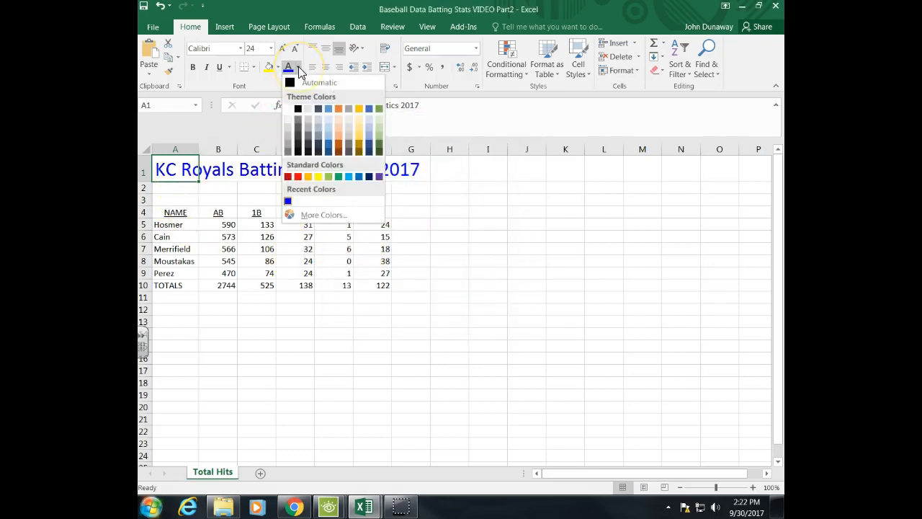
{"action": "left_click", "coordinate": [288, 202]}
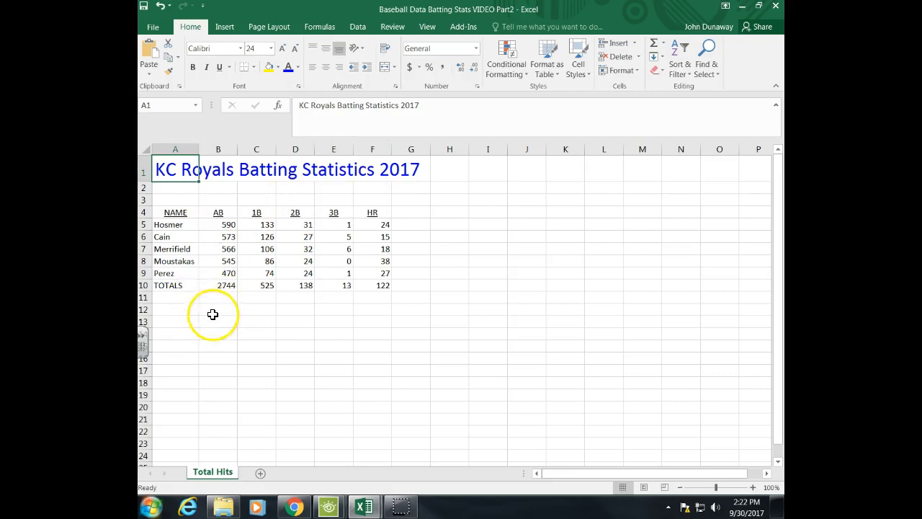
Step: Make the column headings in row 4 bold and set their font size to 14
{"action": "left_click", "coordinate": [147, 213]}
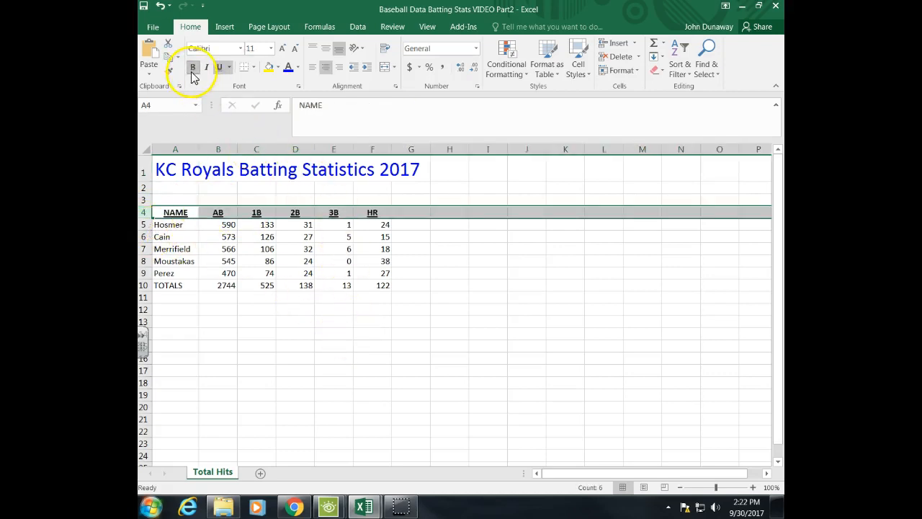
{"action": "left_click", "coordinate": [272, 50]}
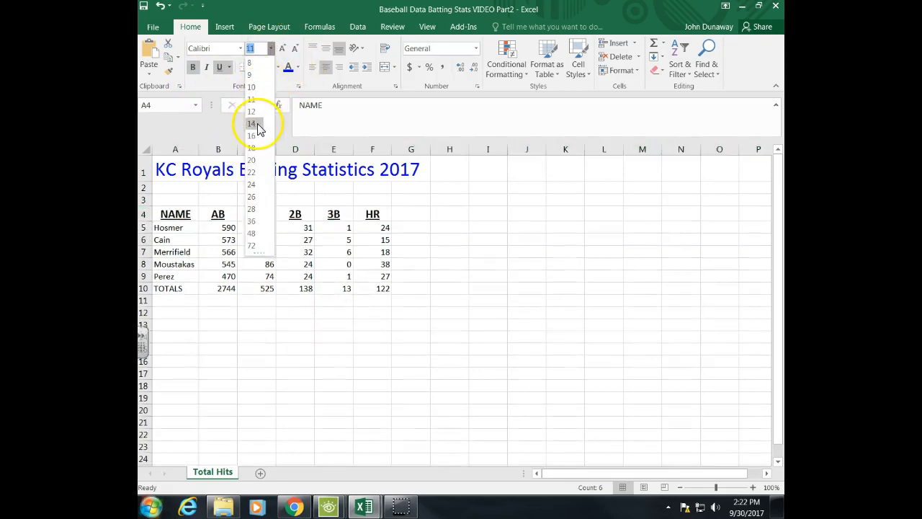
{"action": "left_click", "coordinate": [260, 127]}
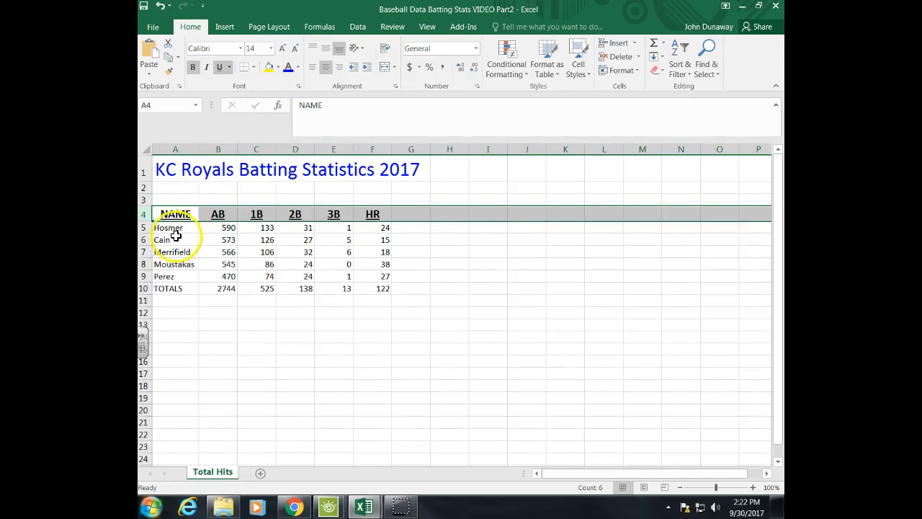
Step: Format the player names in A5:A9 as bold and italic
{"action": "left_click_drag", "start_coordinate": [165, 229], "coordinate": [168, 275]}
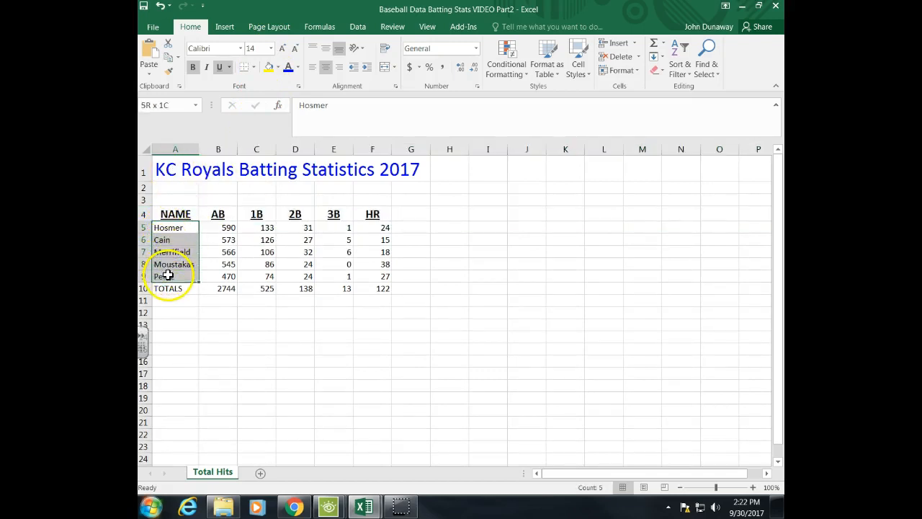
{"action": "left_click", "coordinate": [193, 69]}
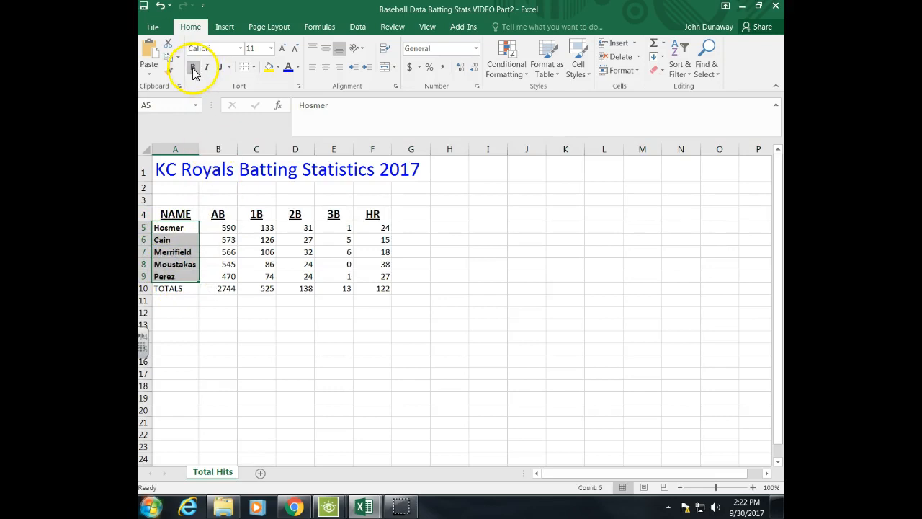
{"action": "left_click", "coordinate": [241, 49]}
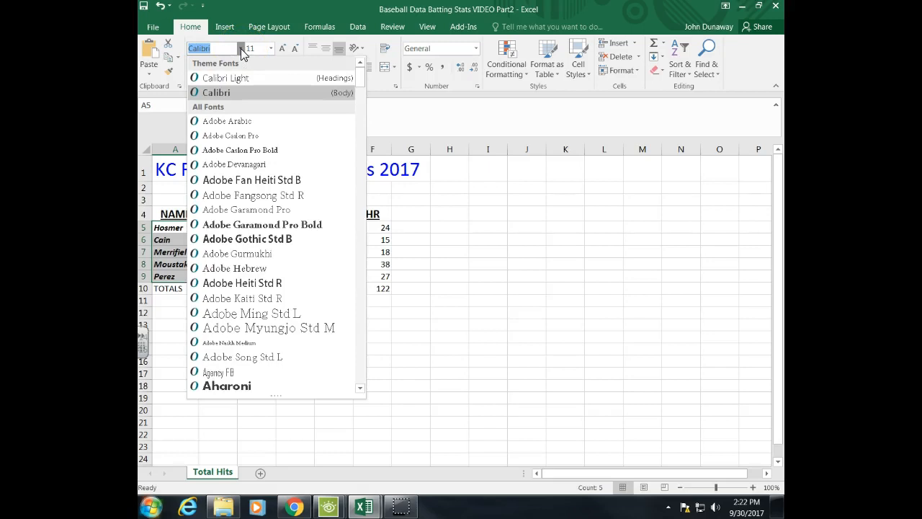
{"action": "left_click", "coordinate": [249, 18]}
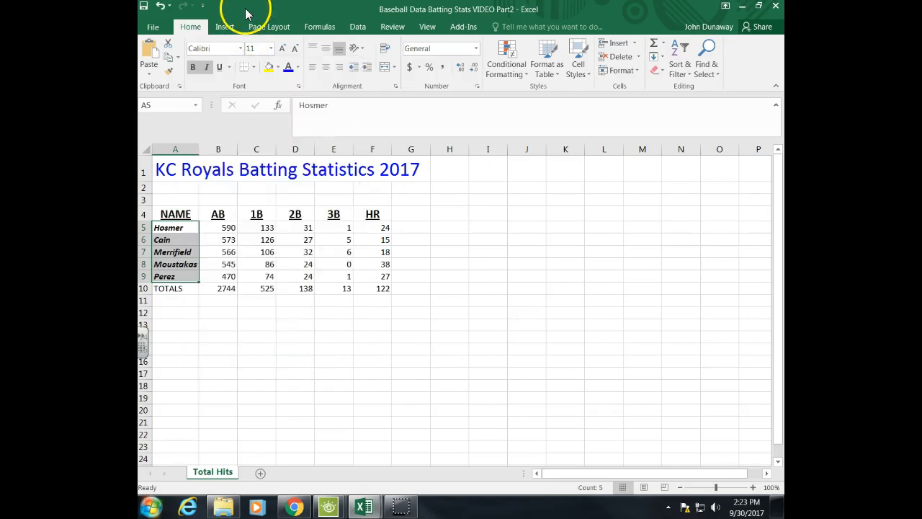
Step: Color the player names in A5:A9 with the same recently used blue as the title
{"action": "left_click", "coordinate": [297, 68]}
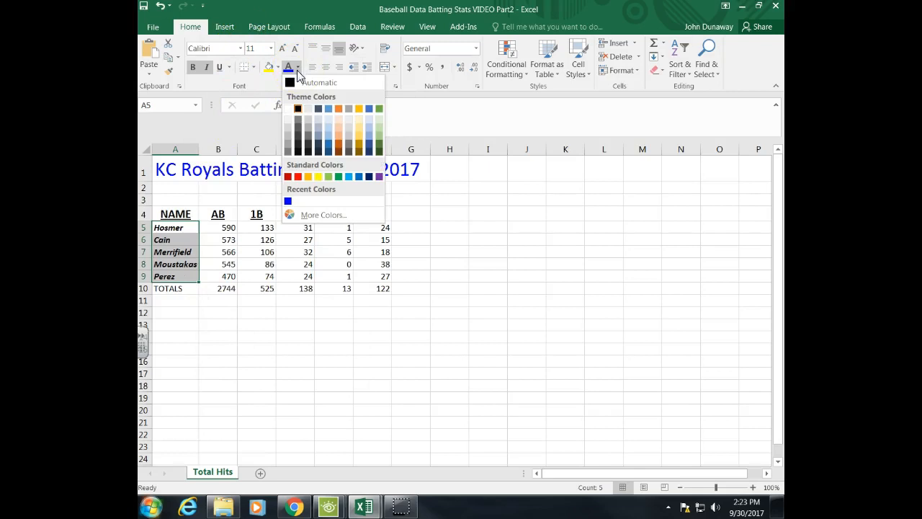
{"action": "left_click", "coordinate": [288, 202]}
{"action": "left_click", "coordinate": [189, 315]}
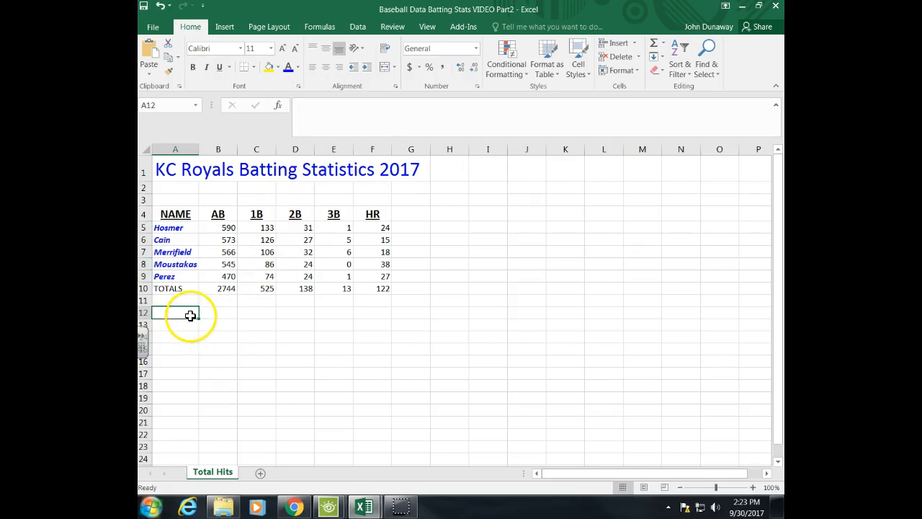
Step: Set the font size of the TOTALS row, row 10, to 14
{"action": "left_click", "coordinate": [146, 288]}
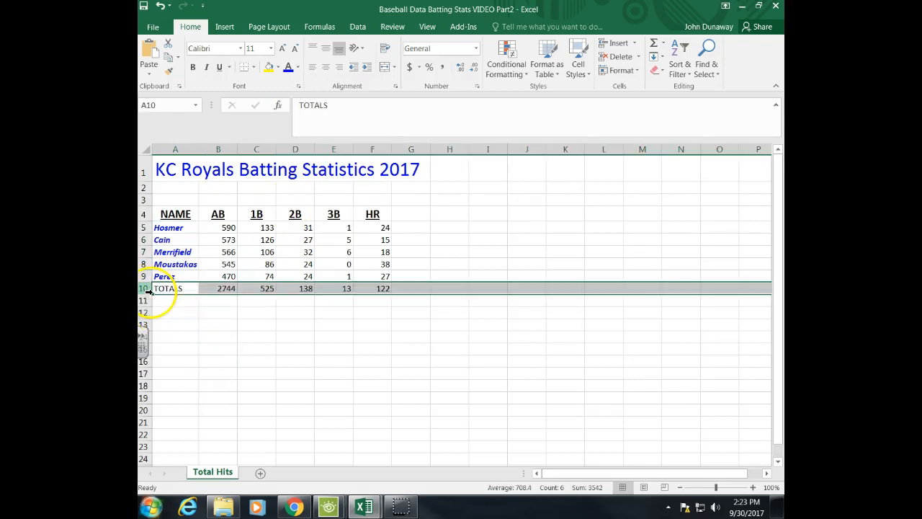
{"action": "left_click", "coordinate": [271, 48]}
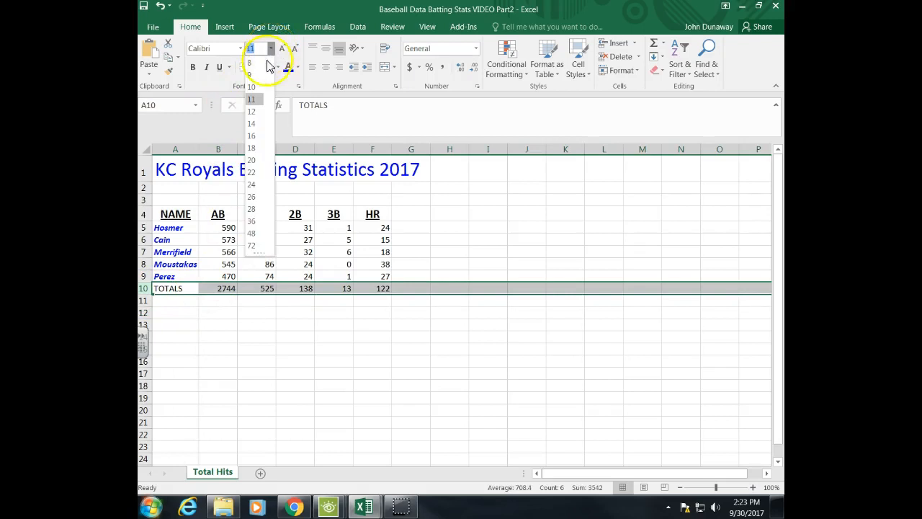
{"action": "left_click", "coordinate": [254, 124]}
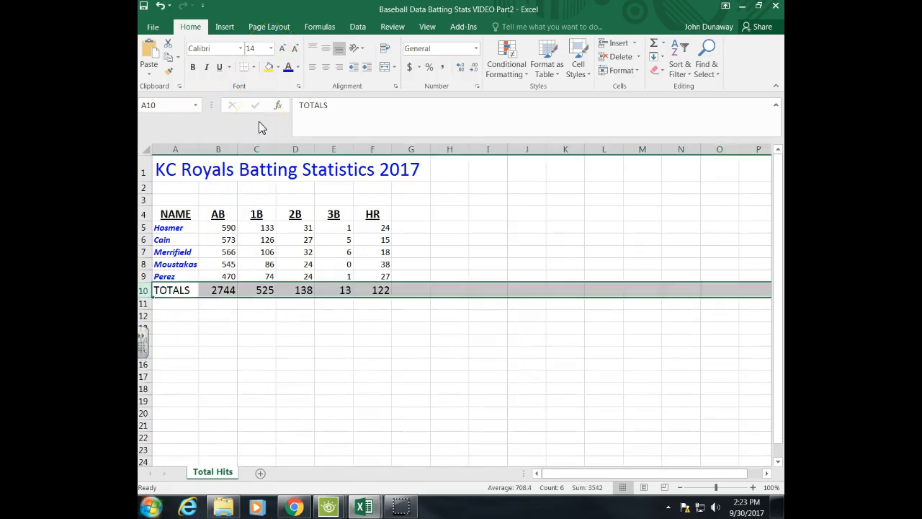
{"action": "left_click", "coordinate": [175, 302]}
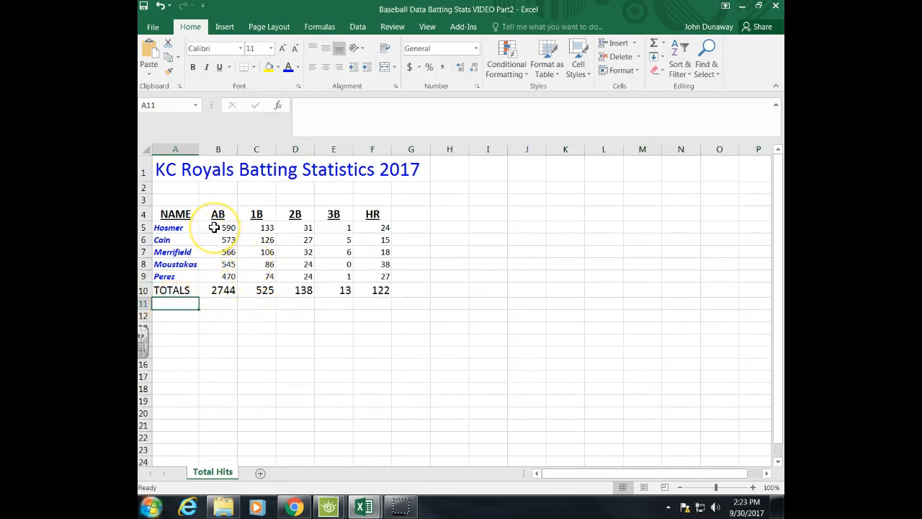
Step: Center the statistics and totals in cells B5:F10 horizontally
{"action": "left_click_drag", "start_coordinate": [214, 228], "coordinate": [379, 296]}
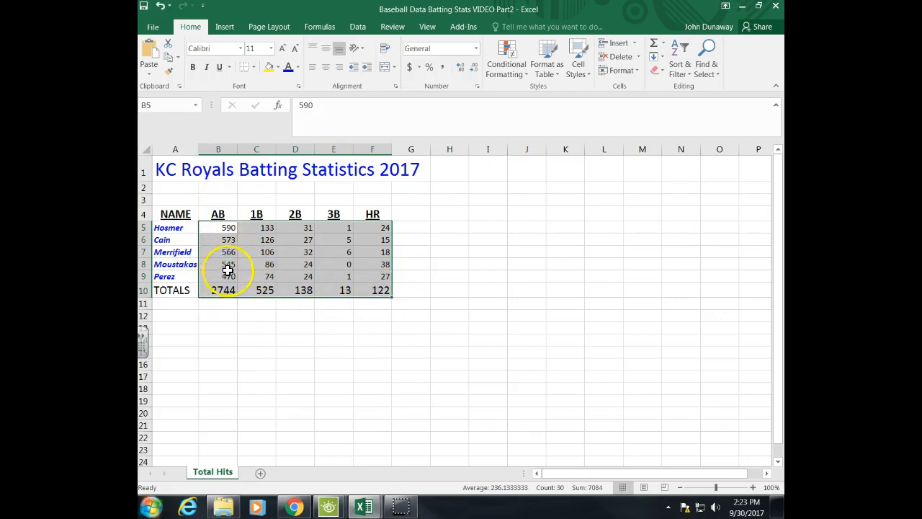
{"action": "left_click", "coordinate": [326, 68]}
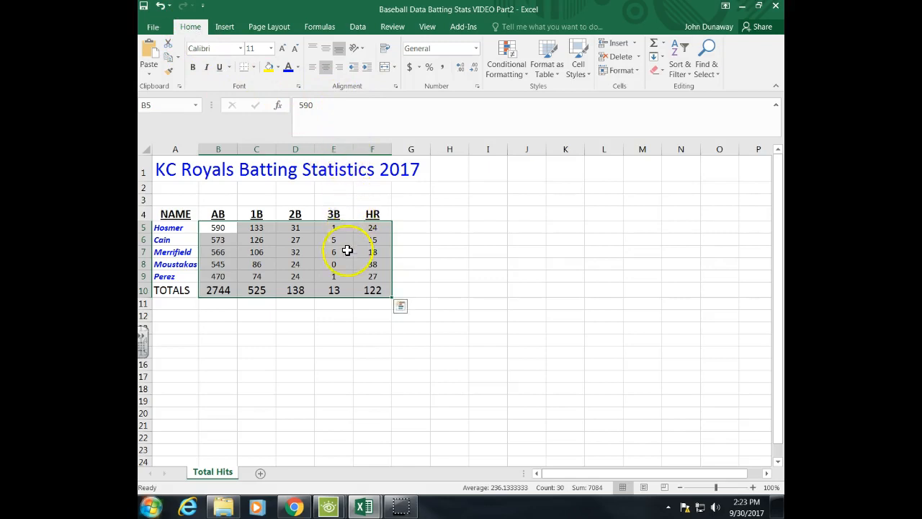
{"action": "left_click", "coordinate": [267, 324]}
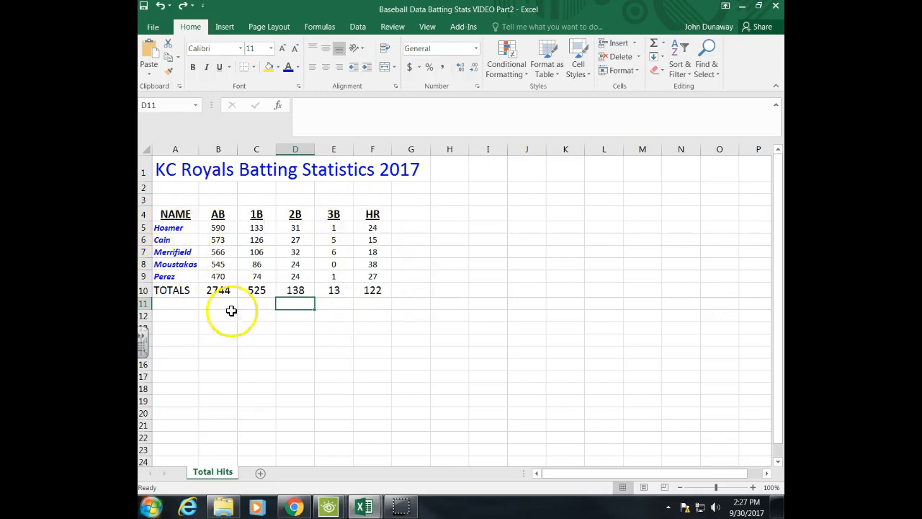
Step: Add the column heading "Total Hits" in cell G4, beside the HR heading
{"action": "left_click", "coordinate": [411, 215]}
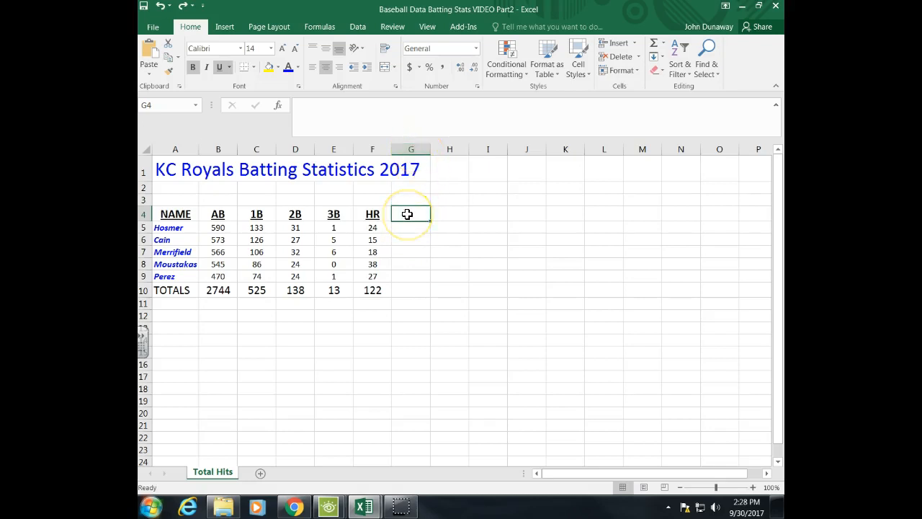
{"action": "type", "text": "To"}
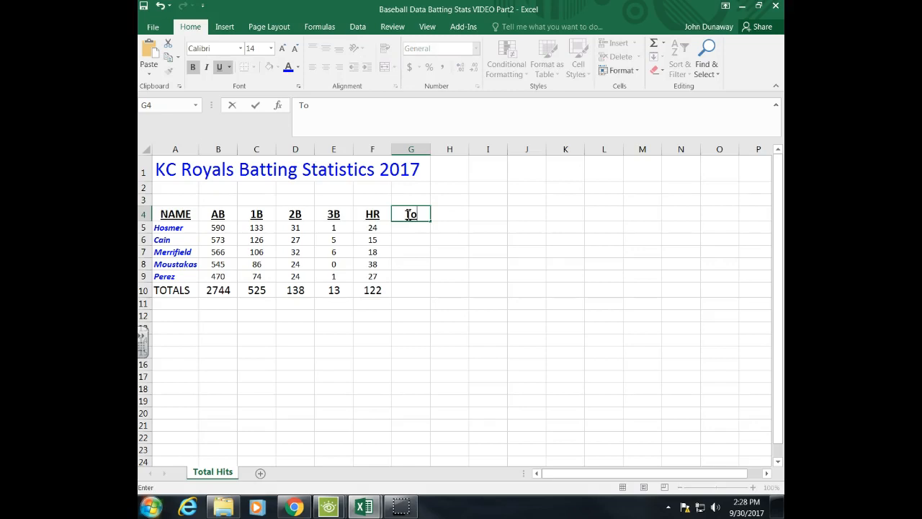
{"action": "type", "text": "tal Hits"}
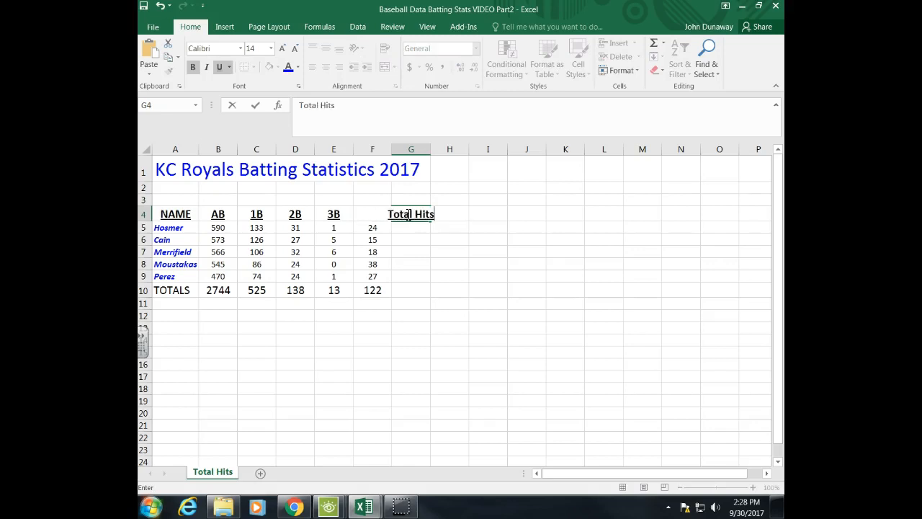
{"action": "key", "text": "Return"}
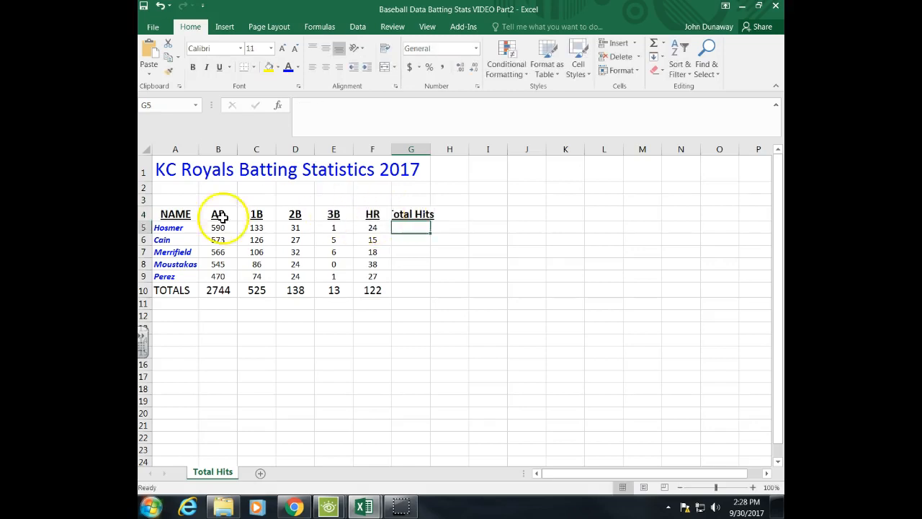
Step: Widen column G so the "Total Hits" heading in row 4 fits fully within its cell
{"action": "left_click", "coordinate": [147, 214]}
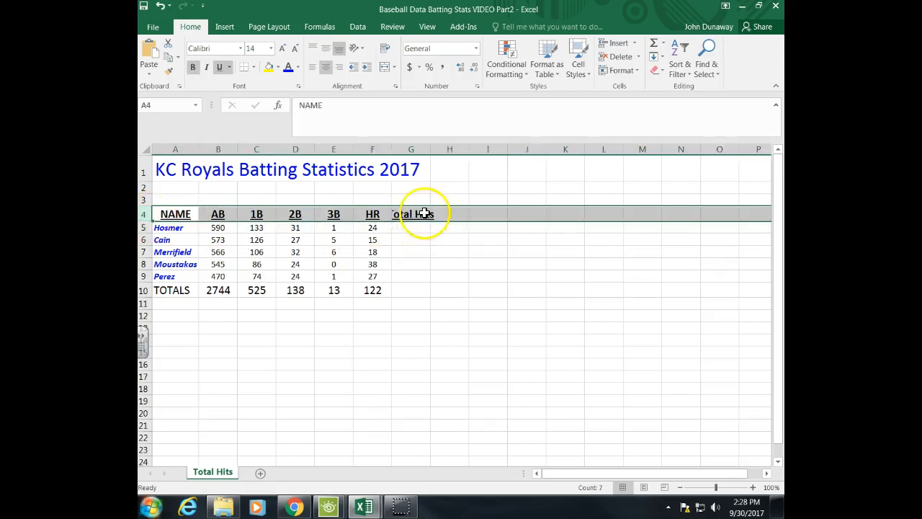
{"action": "left_click_drag", "start_coordinate": [431, 149], "coordinate": [433, 150]}
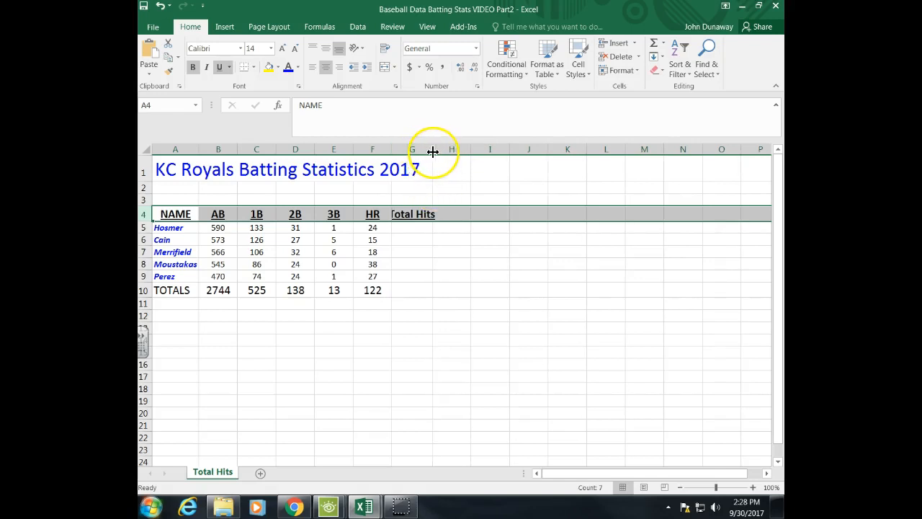
{"action": "left_click_drag", "start_coordinate": [432, 151], "coordinate": [448, 151]}
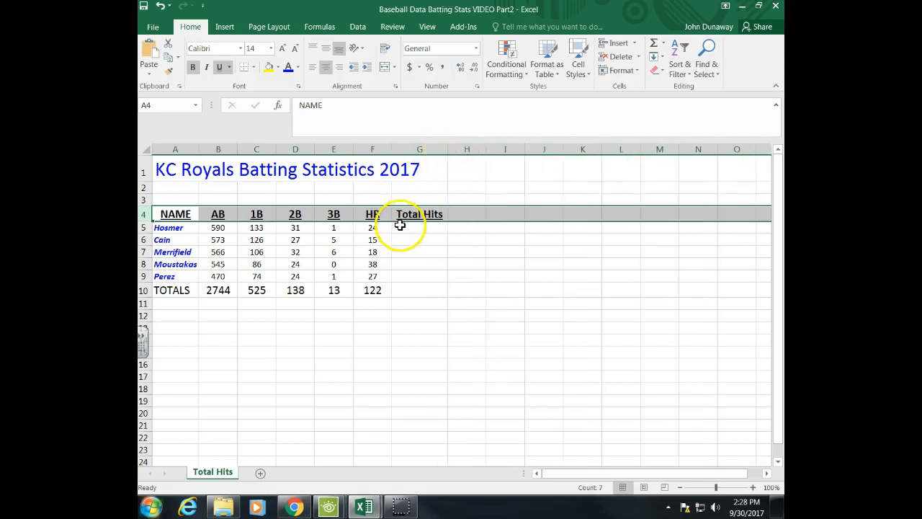
{"action": "mouse_move", "coordinate": [447, 148]}
{"action": "left_mouse_down"}
{"action": "mouse_move", "coordinate": [430, 153]}
{"action": "mouse_move", "coordinate": [442, 149]}
{"action": "left_mouse_up"}
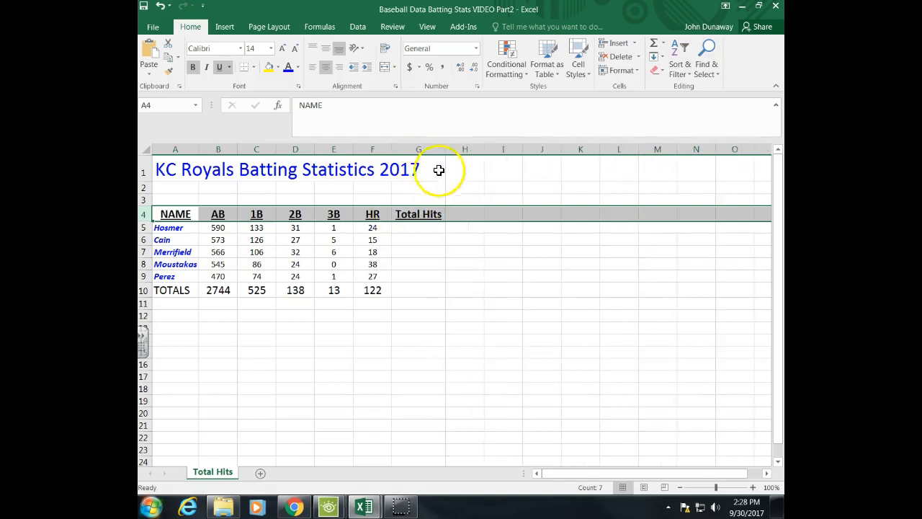
{"action": "left_click_drag", "start_coordinate": [446, 149], "coordinate": [446, 150]}
Step: Enter the formula =sum(C5:F5) in cell G5 to add the first player's singles, doubles, triples and home runs
{"action": "left_click", "coordinate": [428, 226]}
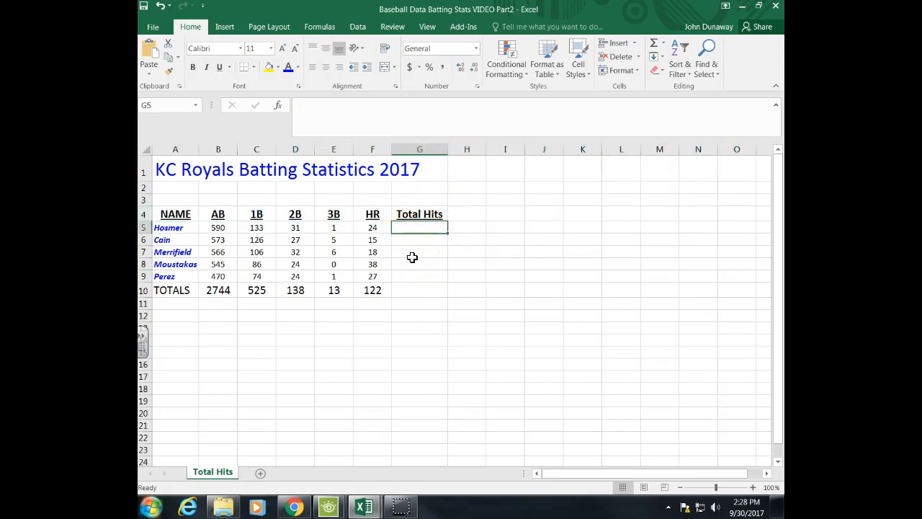
{"action": "left_click", "coordinate": [427, 230]}
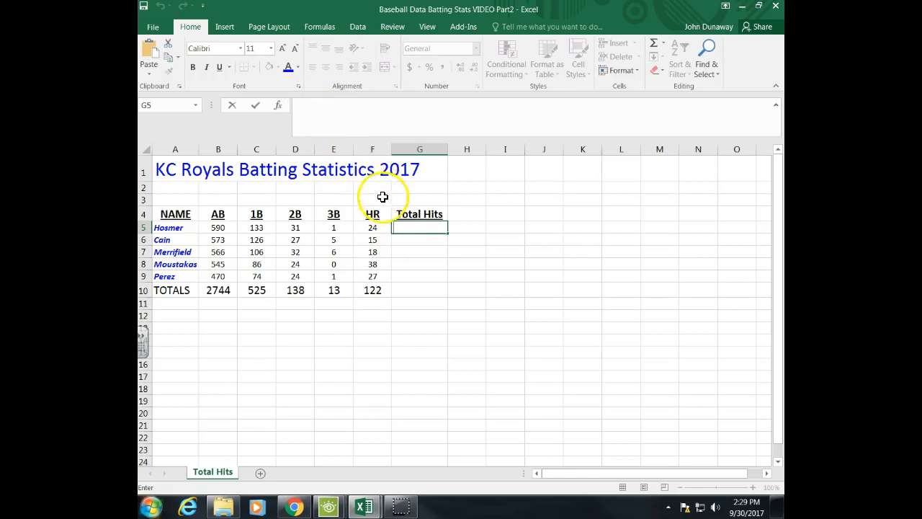
{"action": "type", "text": "=su"}
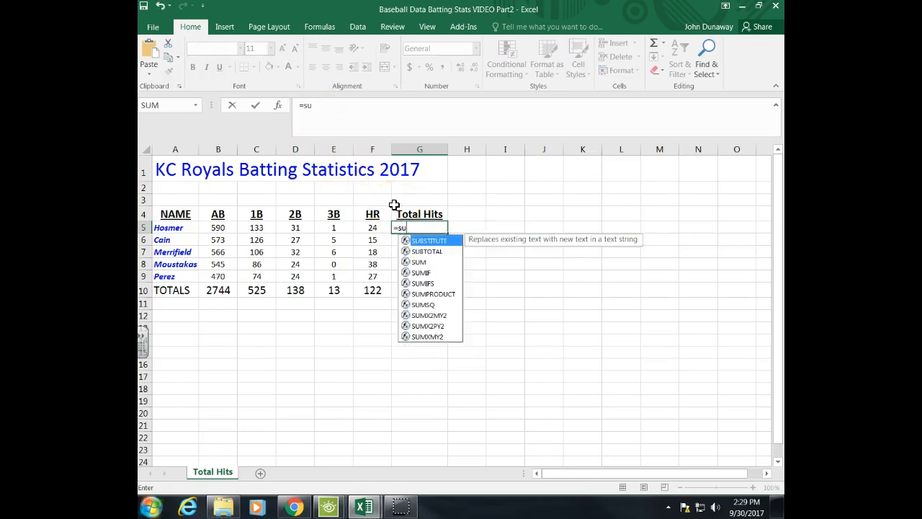
{"action": "type", "text": "m"}
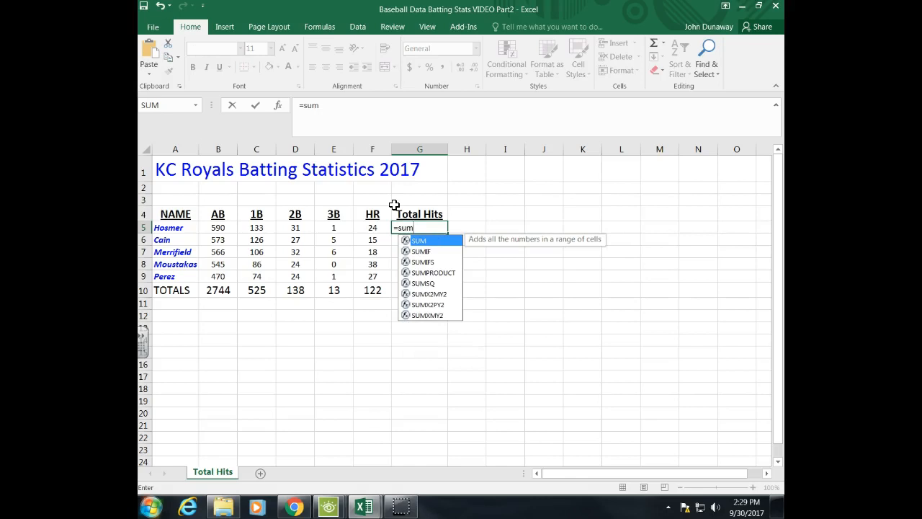
{"action": "type", "text": "("}
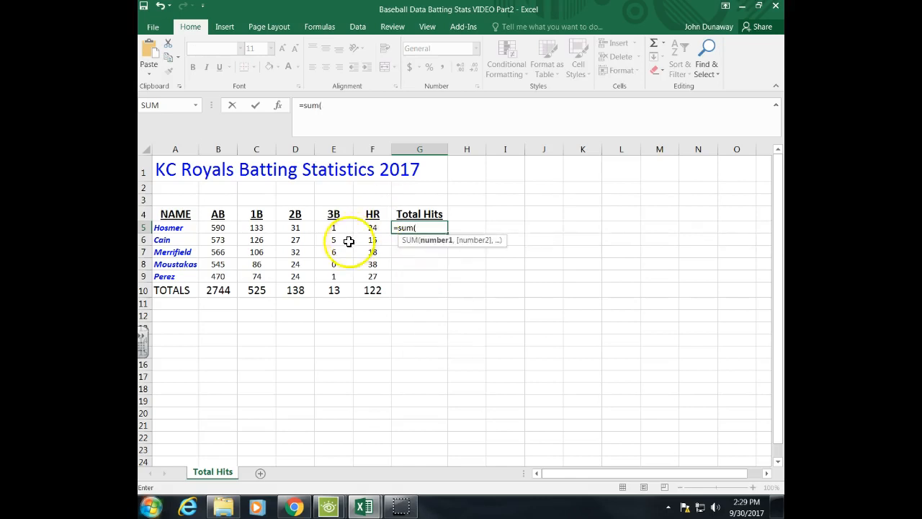
{"action": "left_click", "coordinate": [255, 228]}
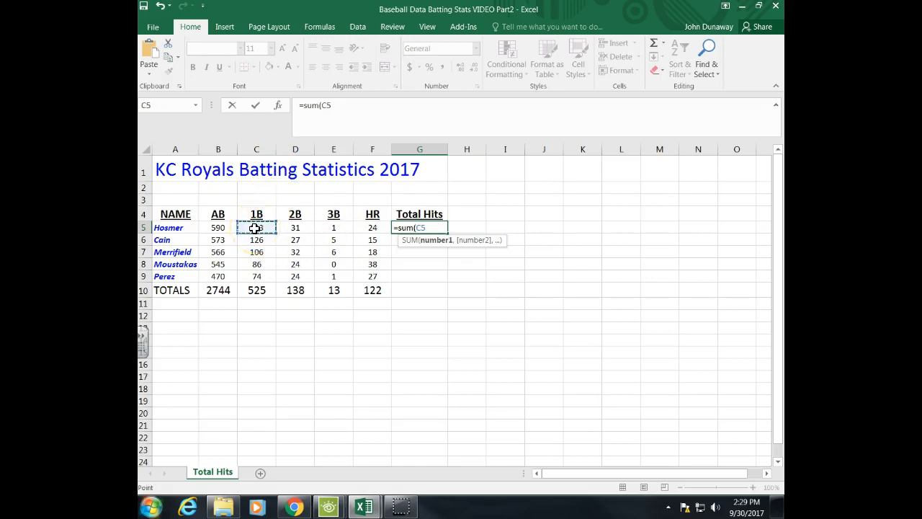
{"action": "left_click_drag", "start_coordinate": [256, 228], "coordinate": [374, 243]}
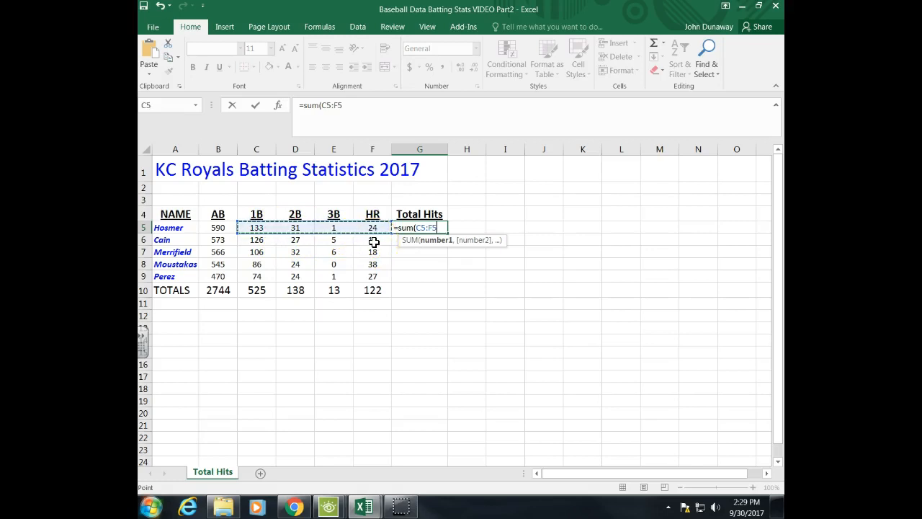
{"action": "type", "text": ")"}
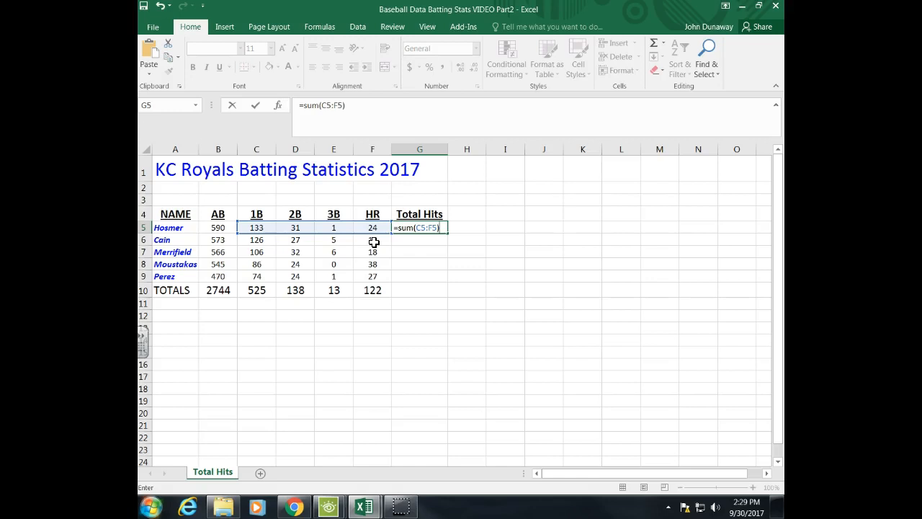
{"action": "key", "text": "Return"}
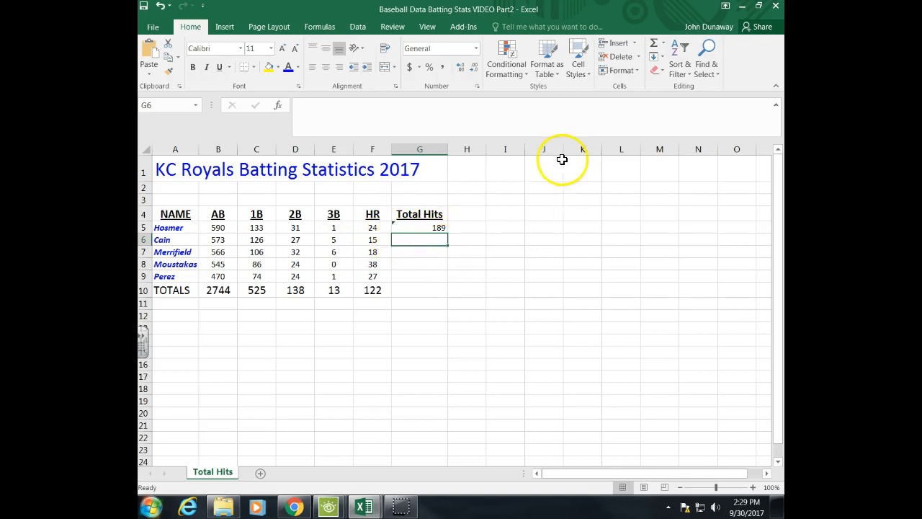
Step: Total the second player's hits in G6 with AutoSum, adjusting the range to C6:F6 so at-bats are excluded
{"action": "left_click", "coordinate": [655, 46]}
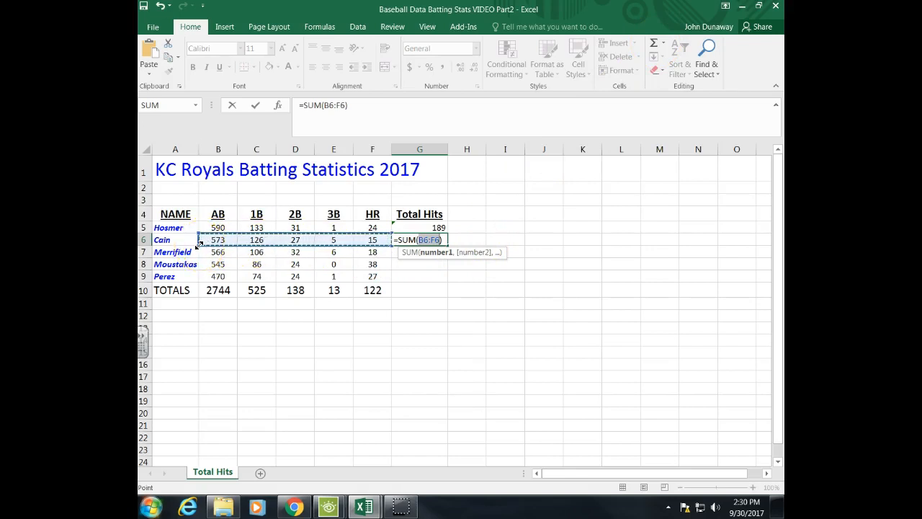
{"action": "left_click_drag", "start_coordinate": [200, 245], "coordinate": [237, 241]}
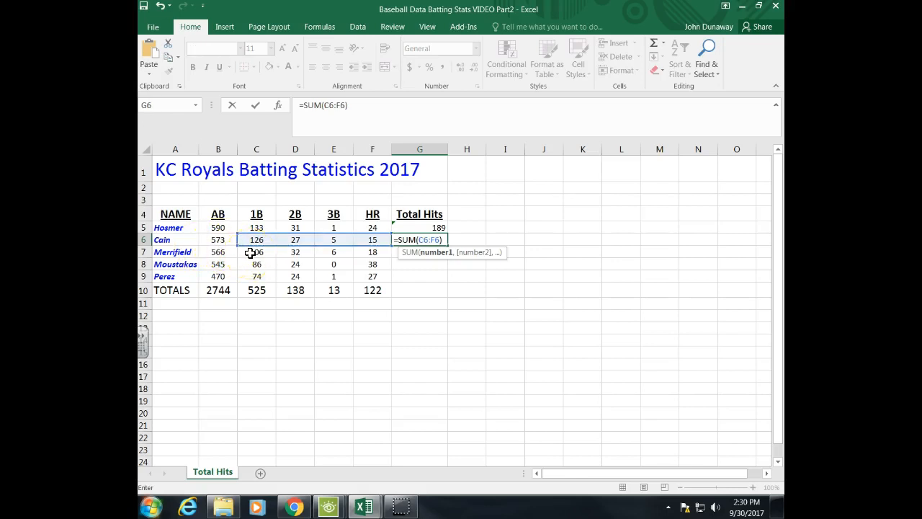
{"action": "key", "text": "Return"}
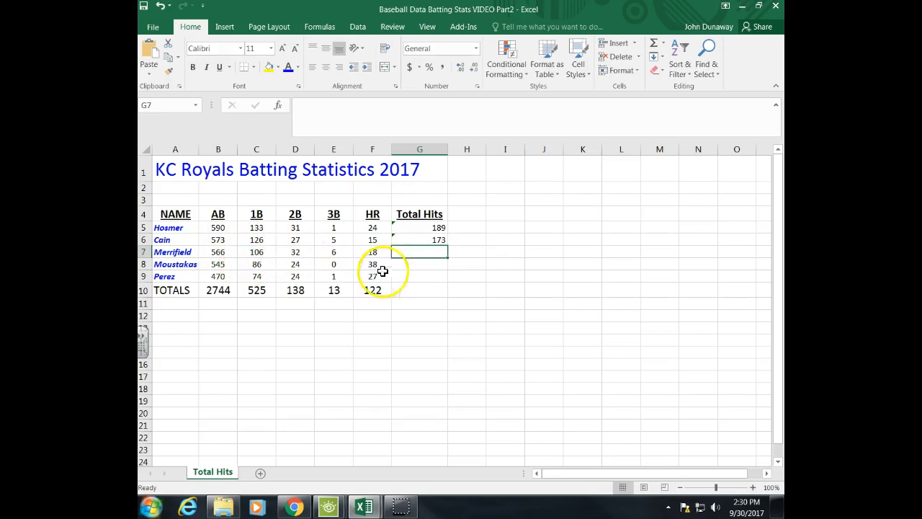
Step: Fill the total hits formula from G6 down through G10, including the TOTALS row
{"action": "key", "text": "Up"}
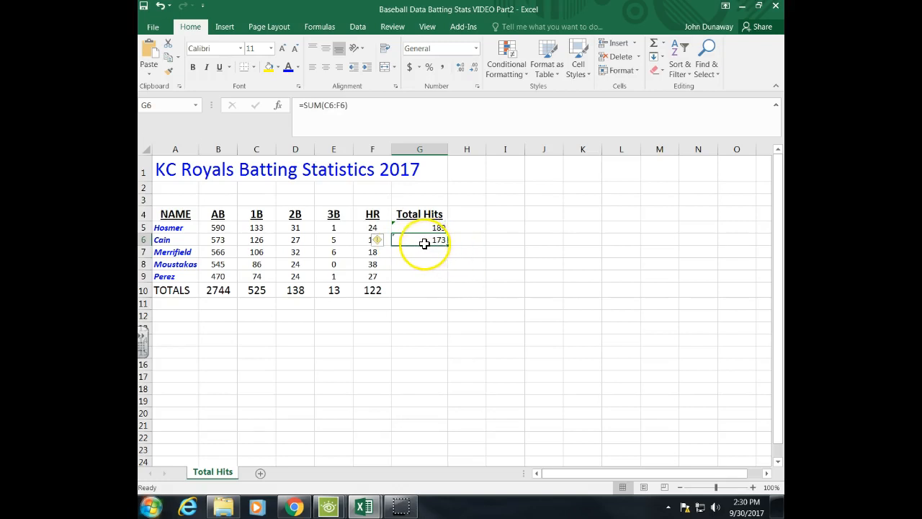
{"action": "left_click_drag", "start_coordinate": [447, 246], "coordinate": [445, 278]}
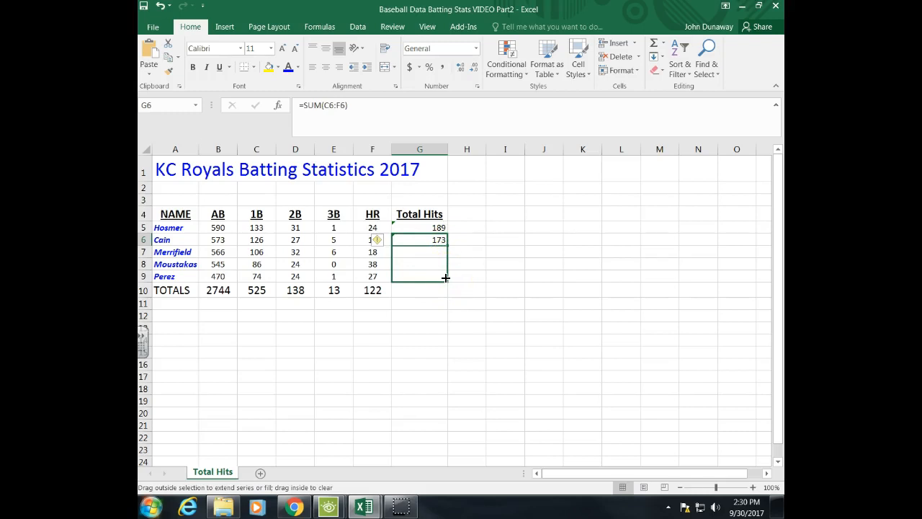
{"action": "left_click_drag", "start_coordinate": [446, 280], "coordinate": [445, 293]}
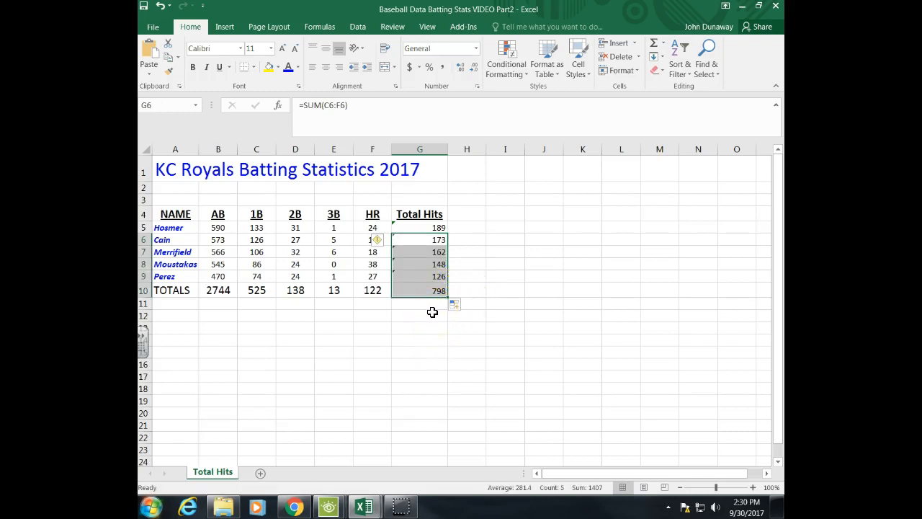
{"action": "key", "text": "Return"}
{"action": "left_click", "coordinate": [487, 265]}
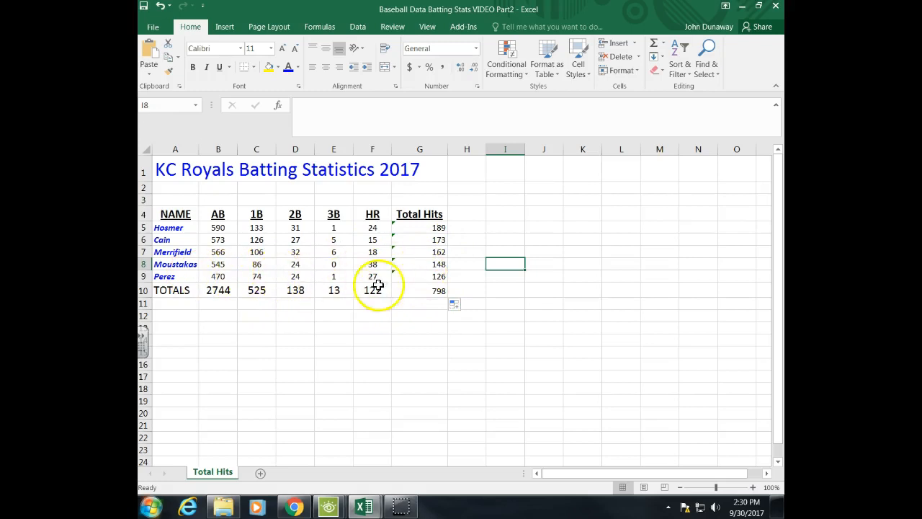
{"action": "key", "text": "Left"}
{"action": "key", "text": "Left"}
{"action": "left_click", "coordinate": [415, 296]}
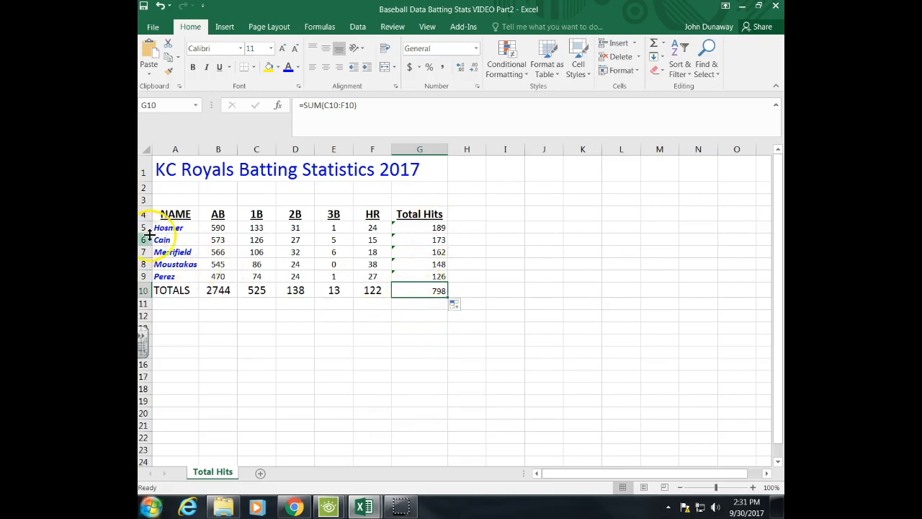
{"action": "left_click", "coordinate": [220, 229]}
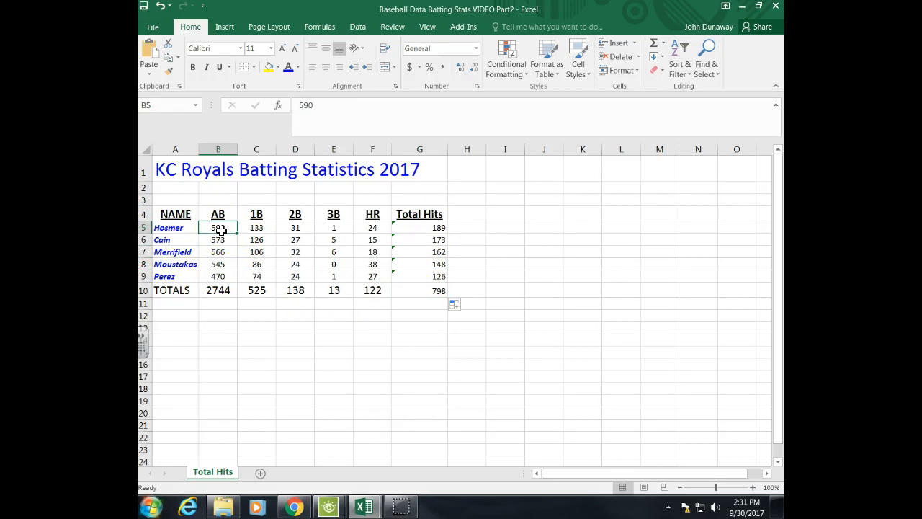
Step: Center the Total Hits values in cells G5:G10 horizontally
{"action": "left_click_drag", "start_coordinate": [410, 227], "coordinate": [415, 293]}
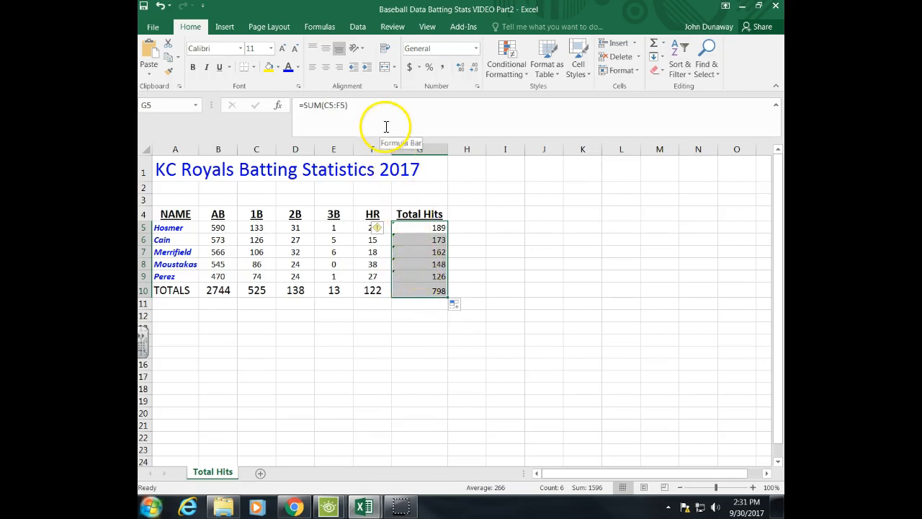
{"action": "left_click", "coordinate": [326, 67]}
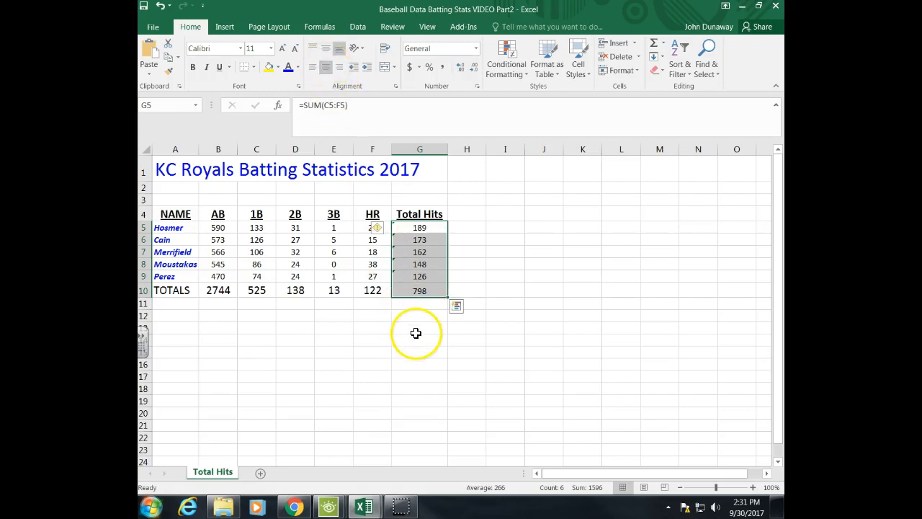
{"action": "key", "text": "Return"}
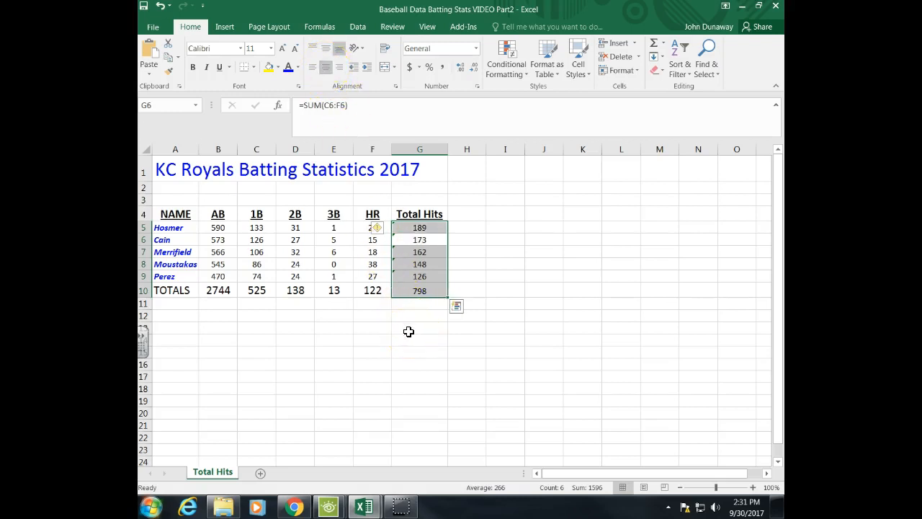
{"action": "left_click", "coordinate": [411, 317]}
Step: Set the font size of the overall hits total in G10 to 14
{"action": "left_click", "coordinate": [418, 292]}
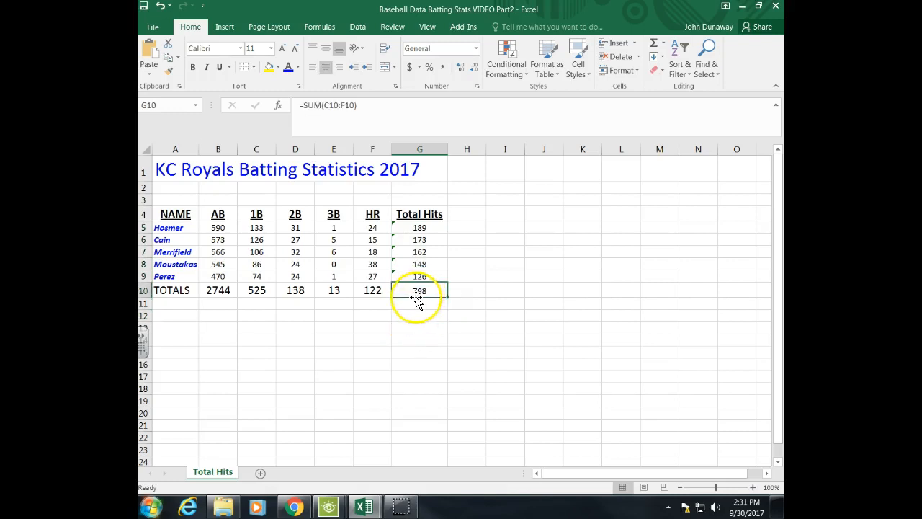
{"action": "left_click", "coordinate": [272, 49]}
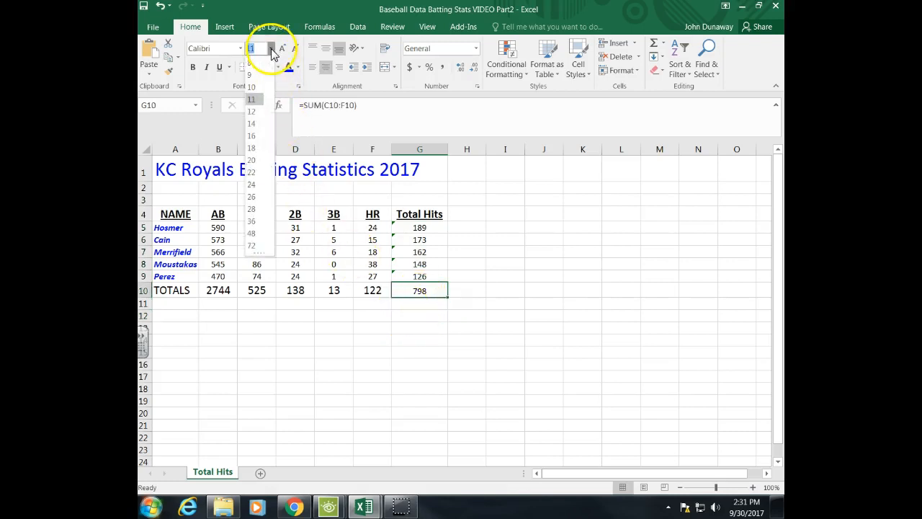
{"action": "left_click", "coordinate": [258, 125]}
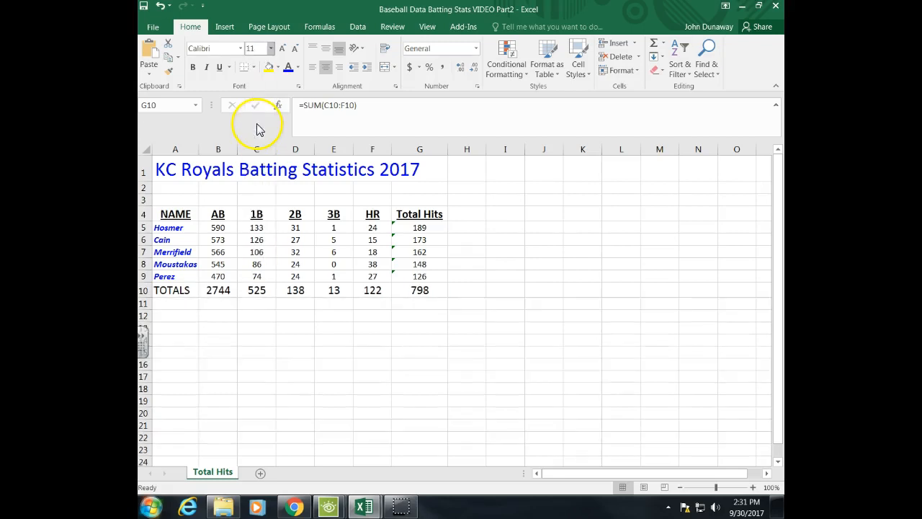